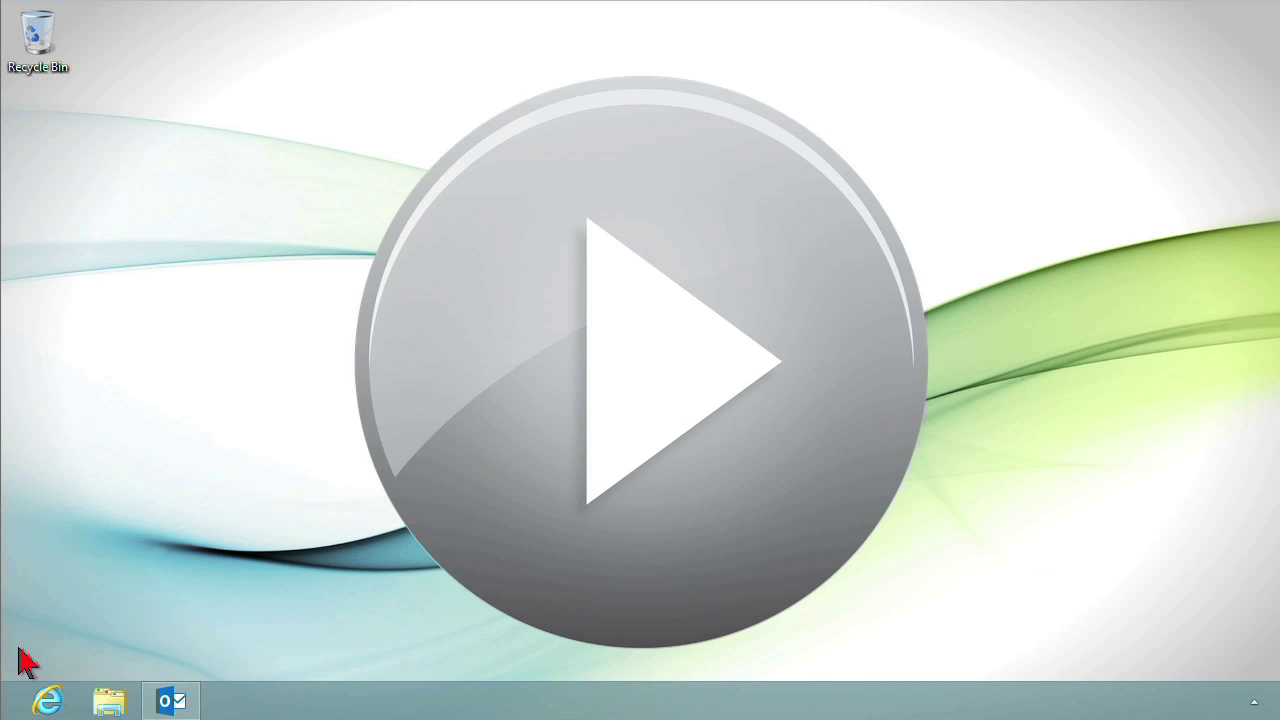
Restore the Outlook window from the taskbar, showing both accounts' mail folders.
click(172, 701)
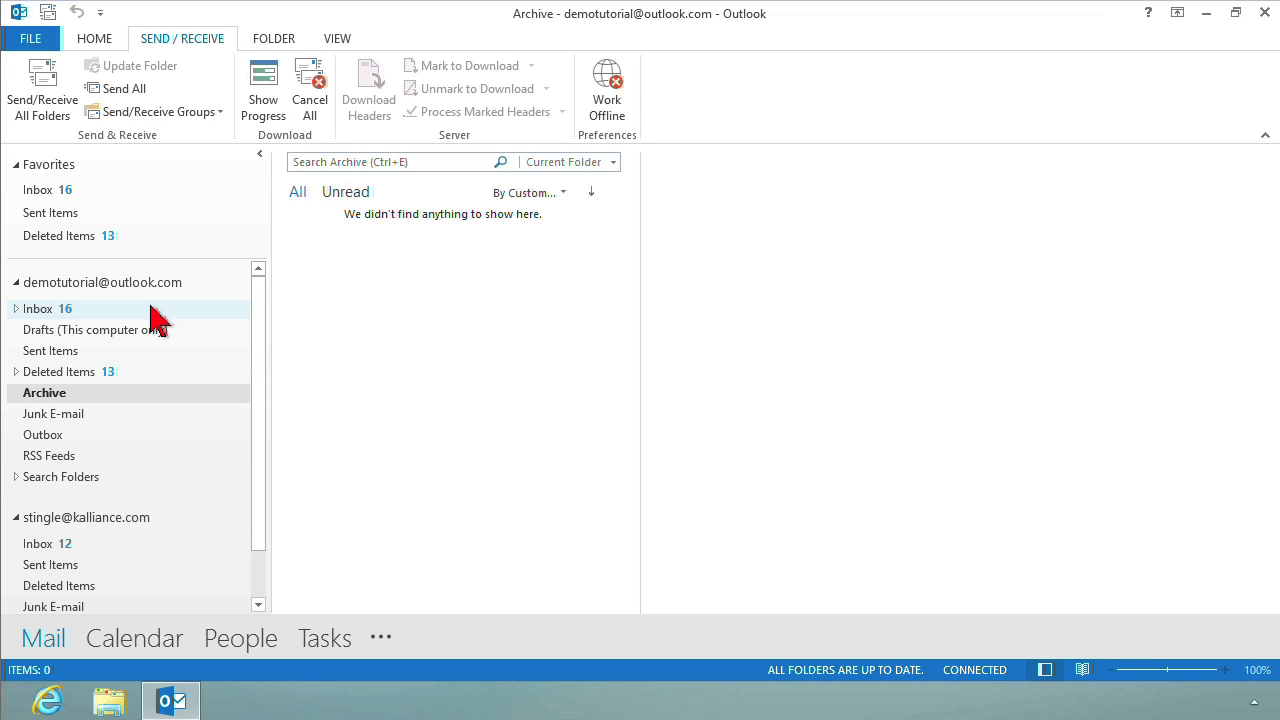
Go to the File > Info page and expand the Account Settings menu.
click(30, 42)
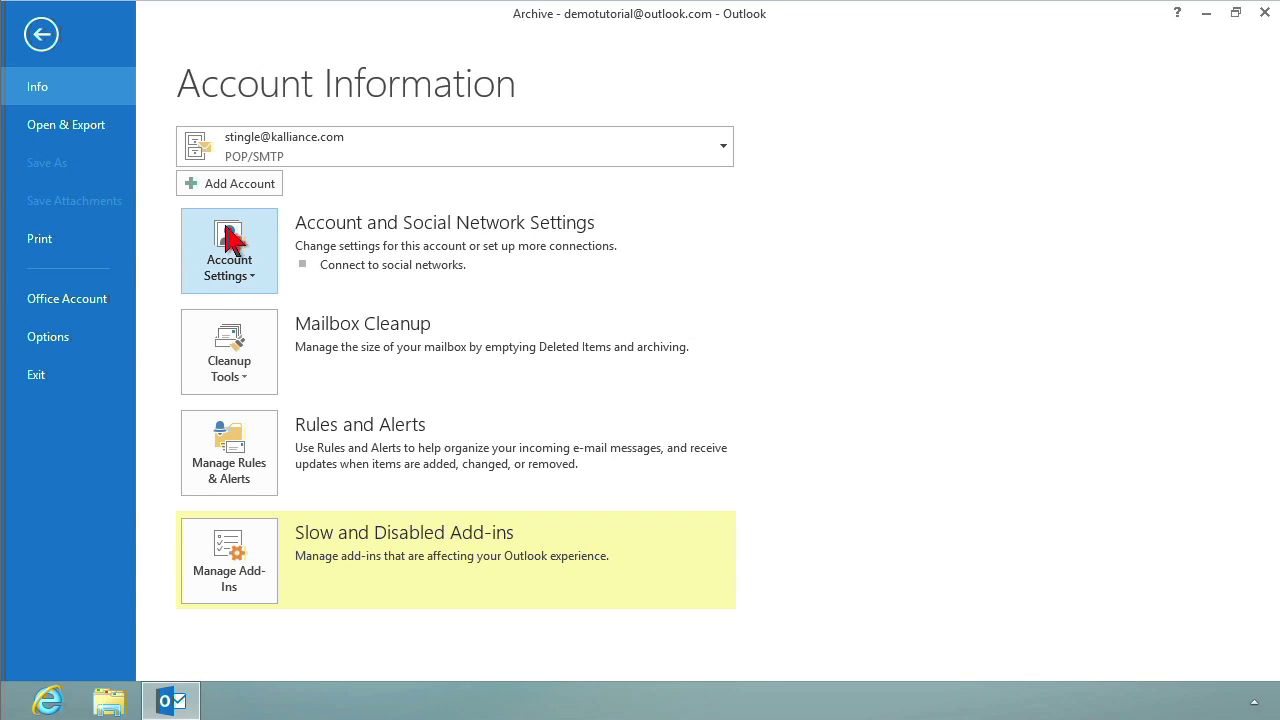
click(262, 287)
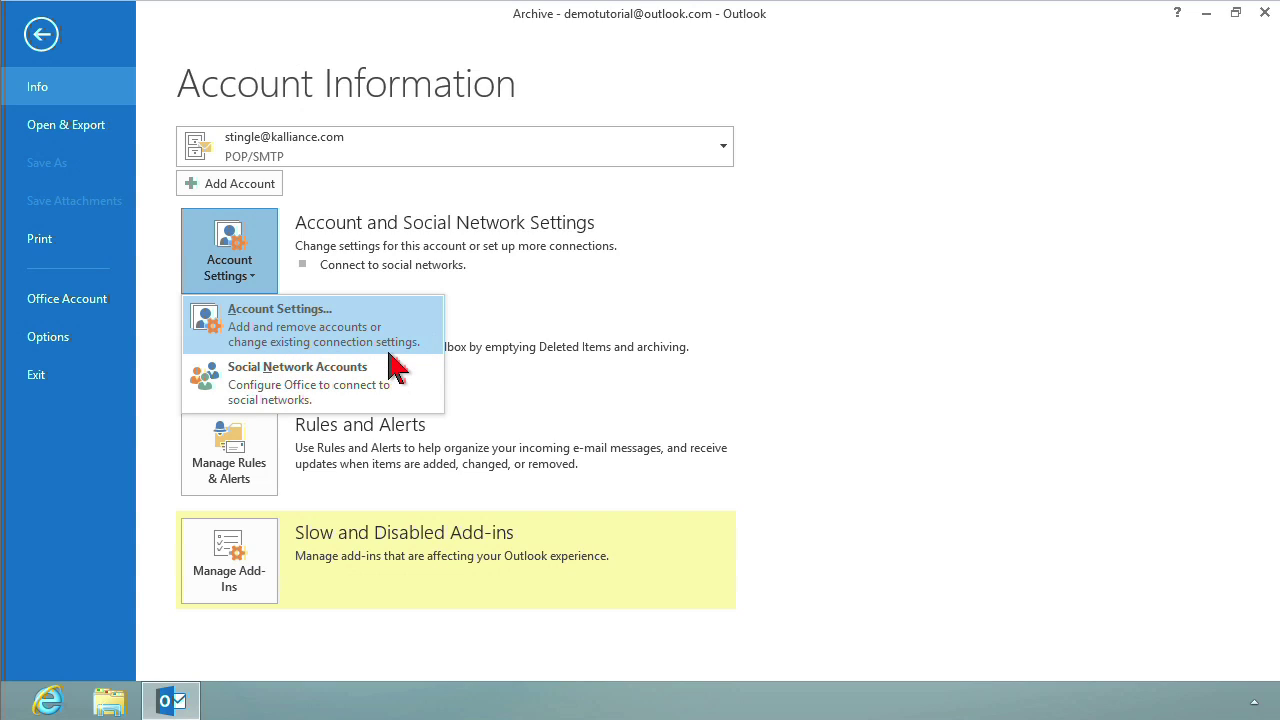
Set the Exchange ActiveSync account as default in the e-mail accounts list, reviewing the POP account's delivery folder.
click(410, 340)
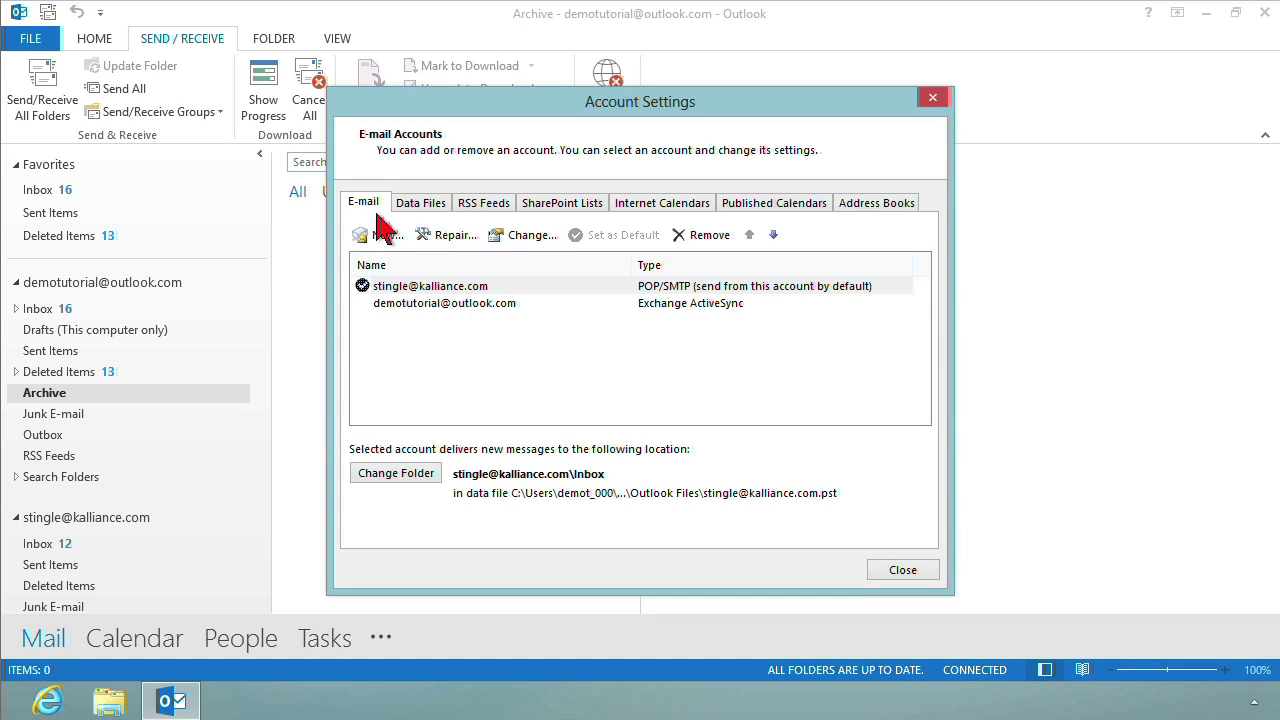
click(396, 310)
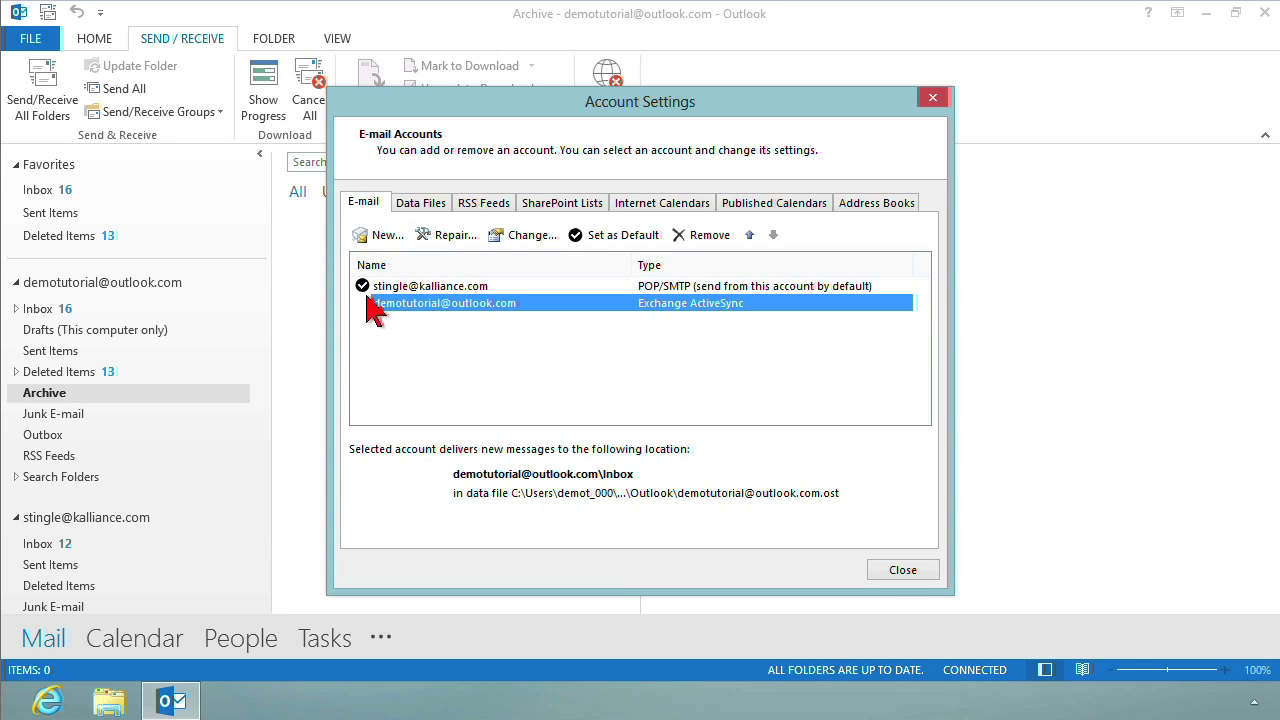
click(370, 291)
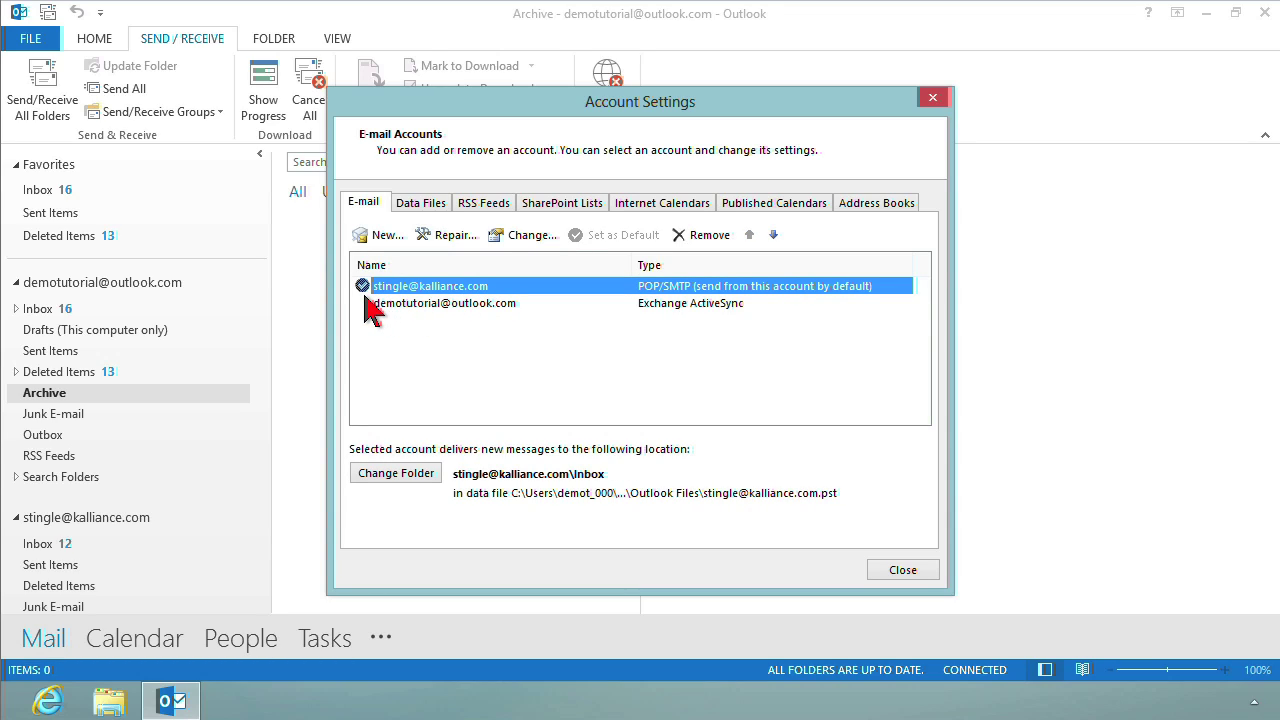
click(374, 305)
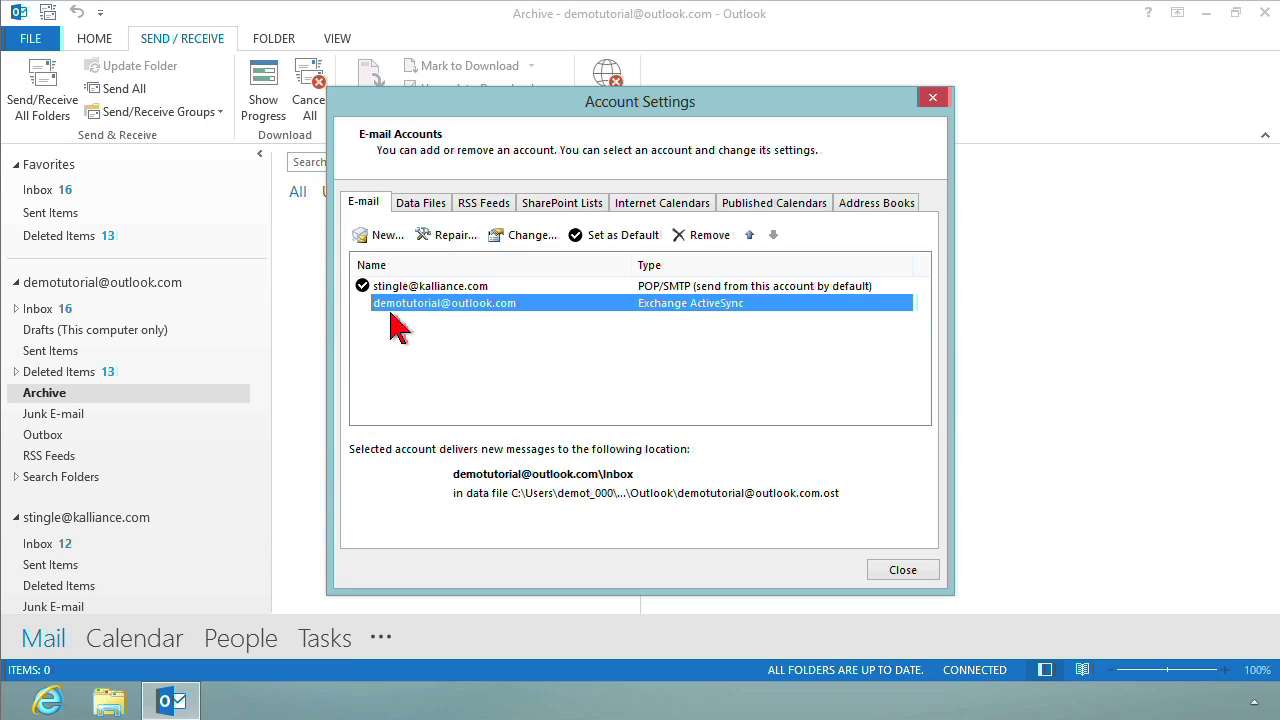
click(590, 236)
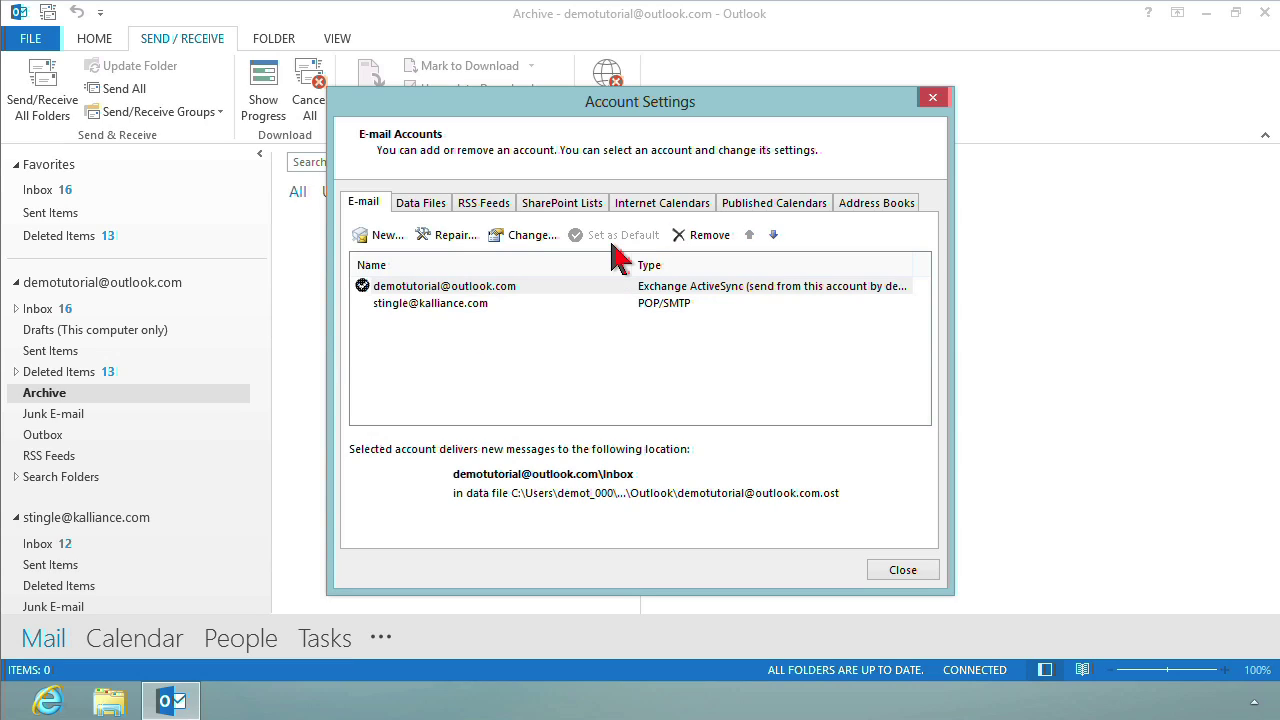
click(418, 308)
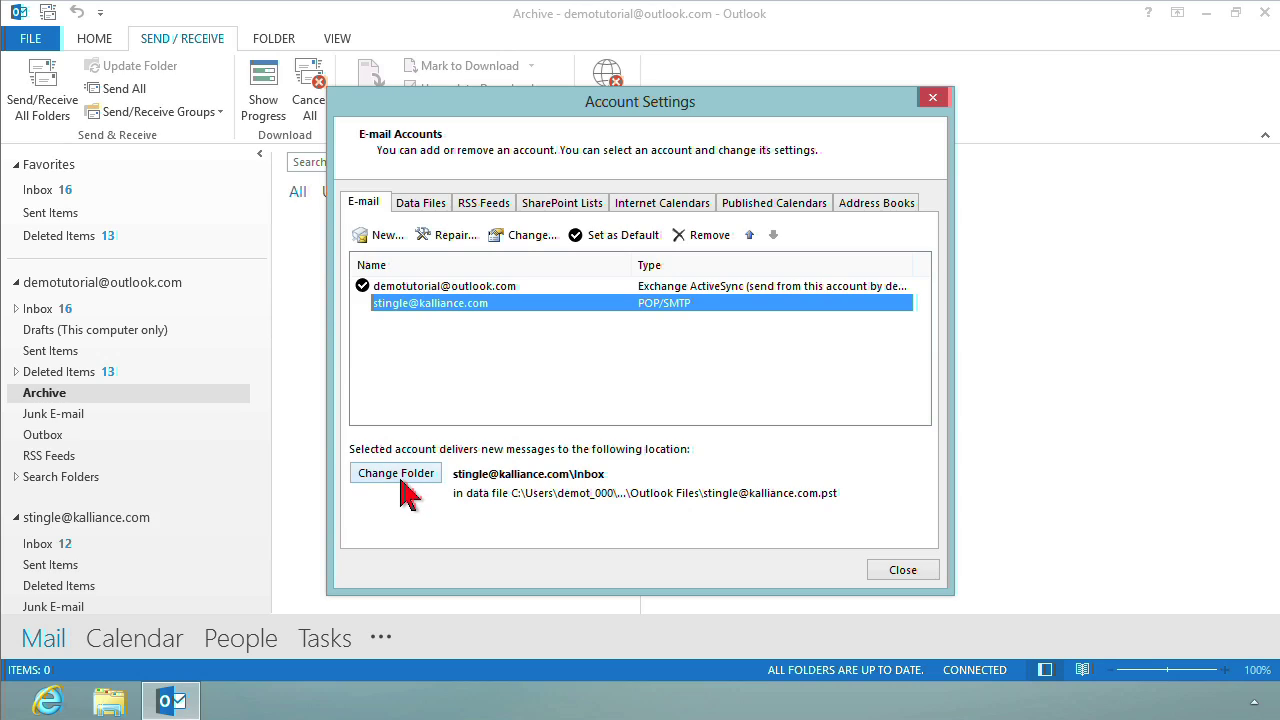
click(405, 488)
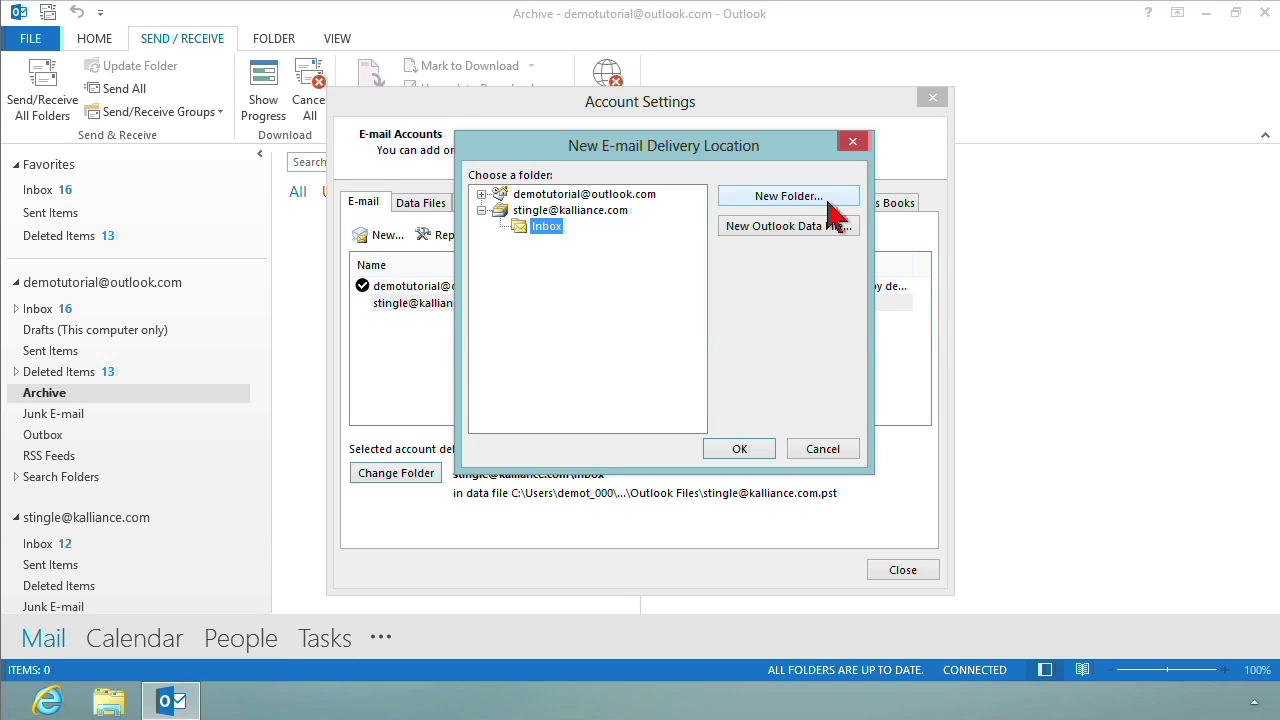
click(482, 195)
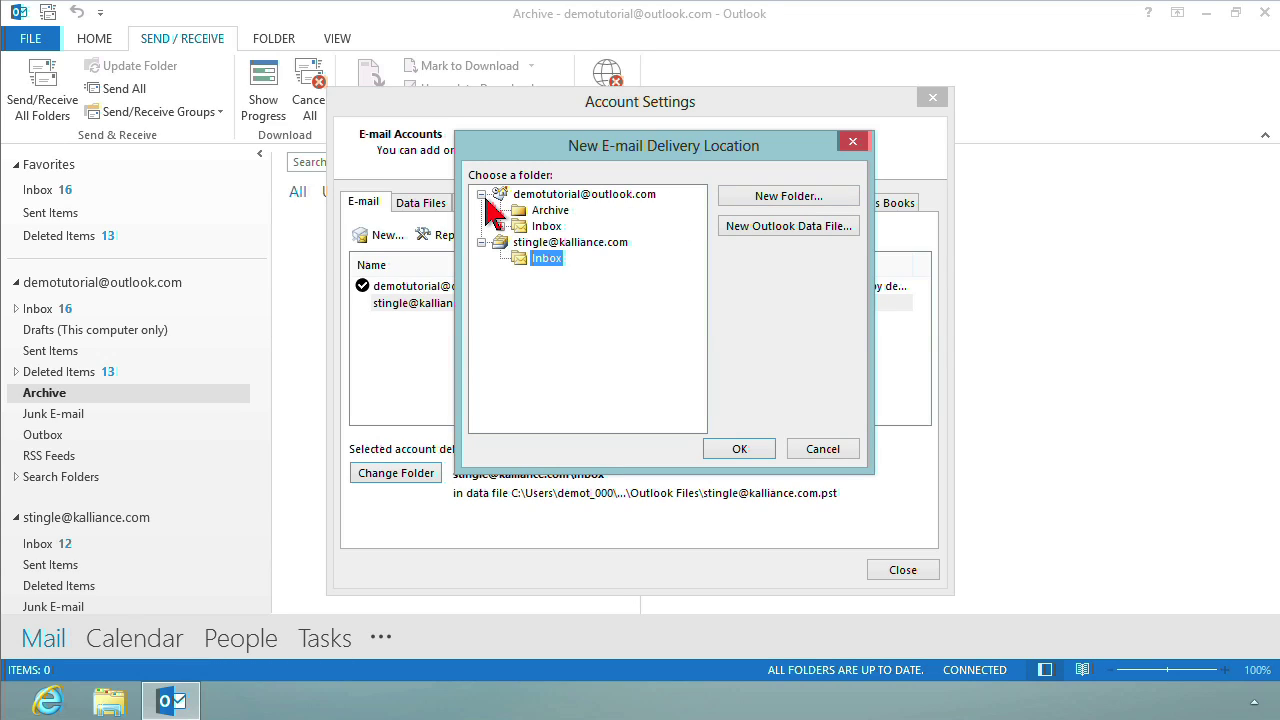
click(501, 227)
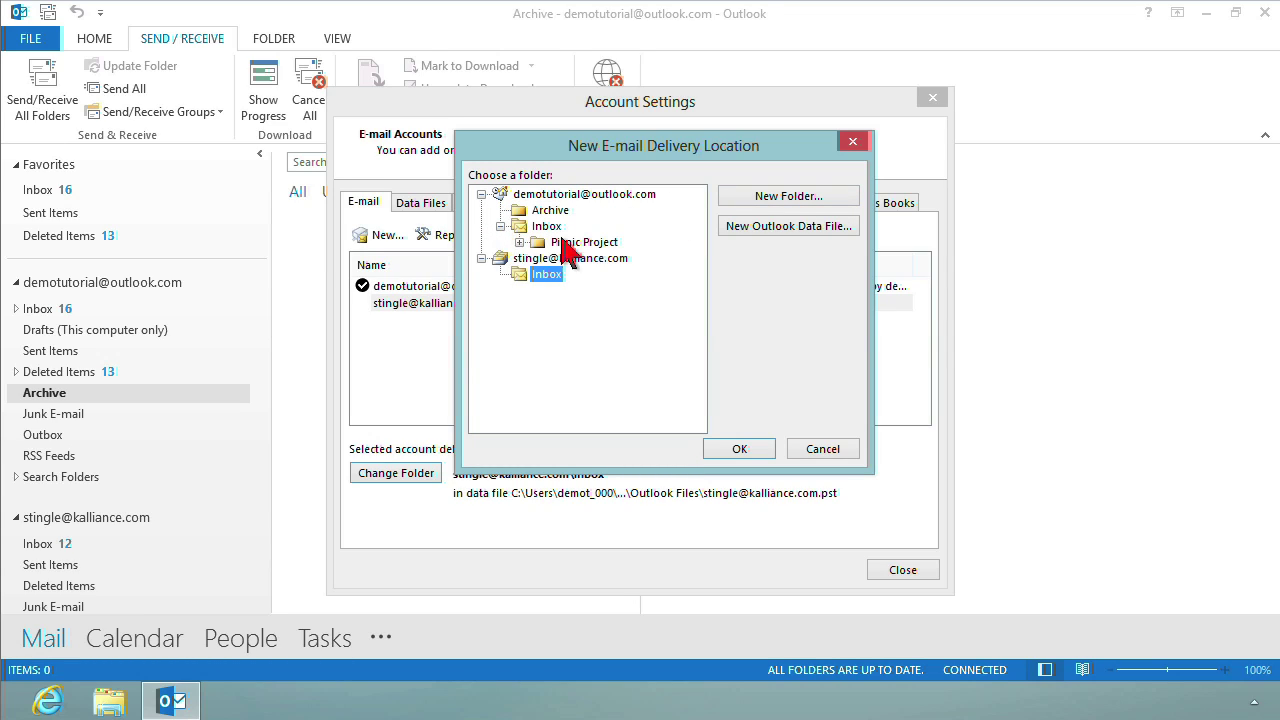
click(520, 243)
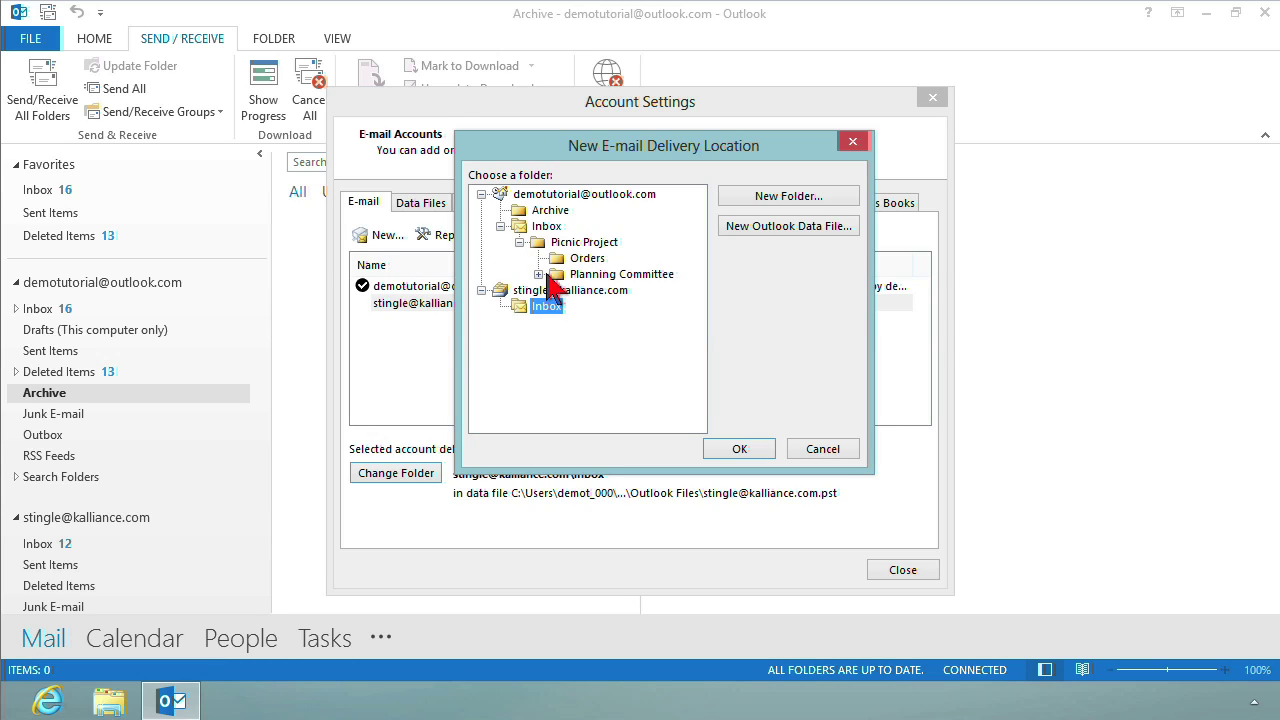
click(539, 275)
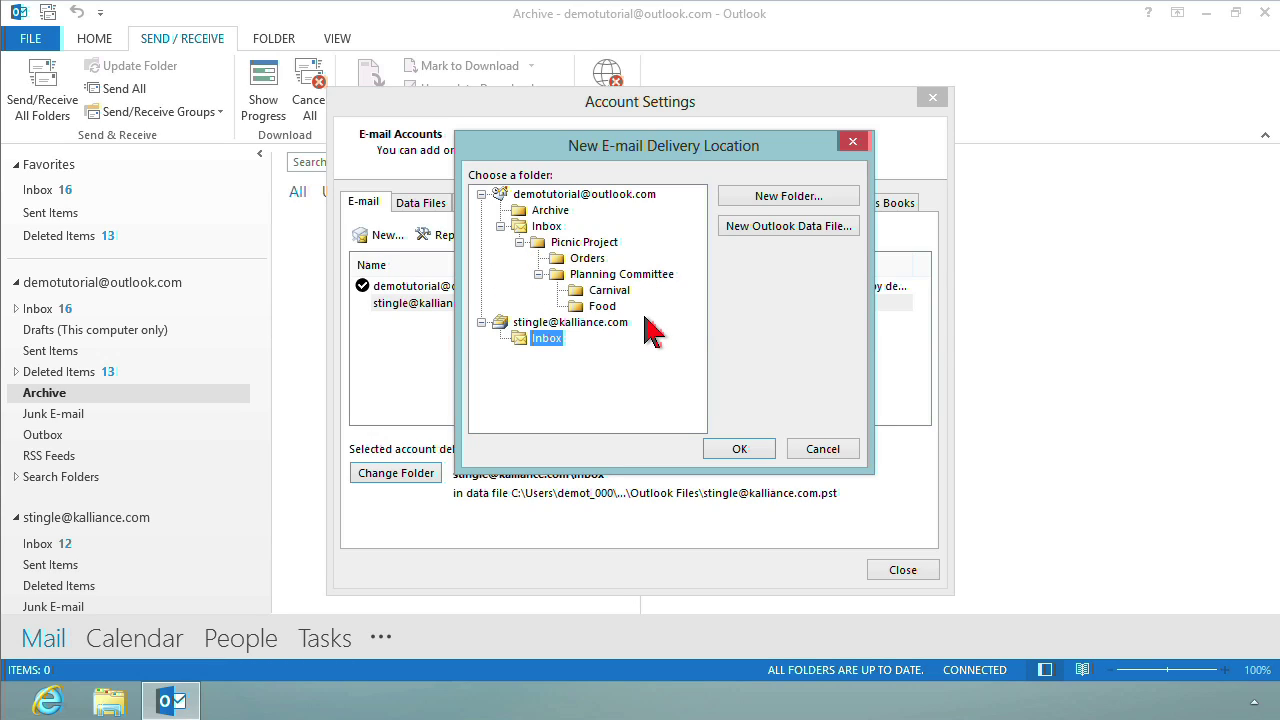
click(562, 195)
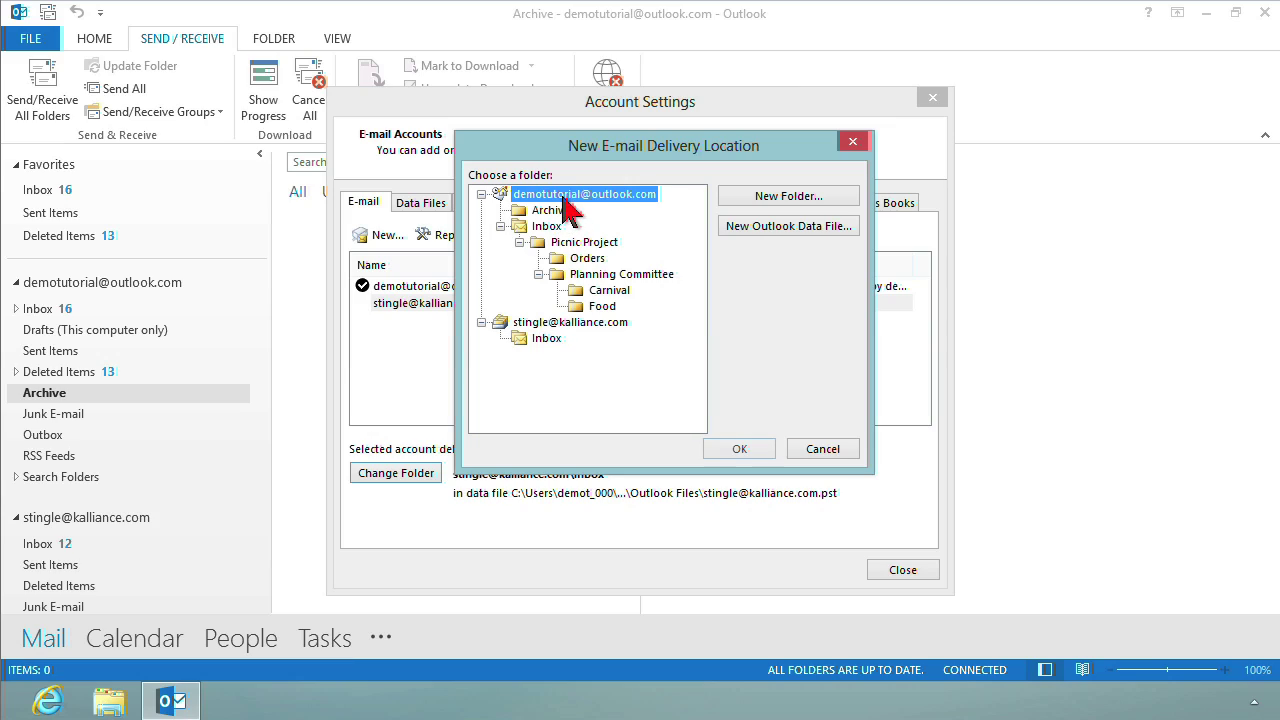
click(598, 264)
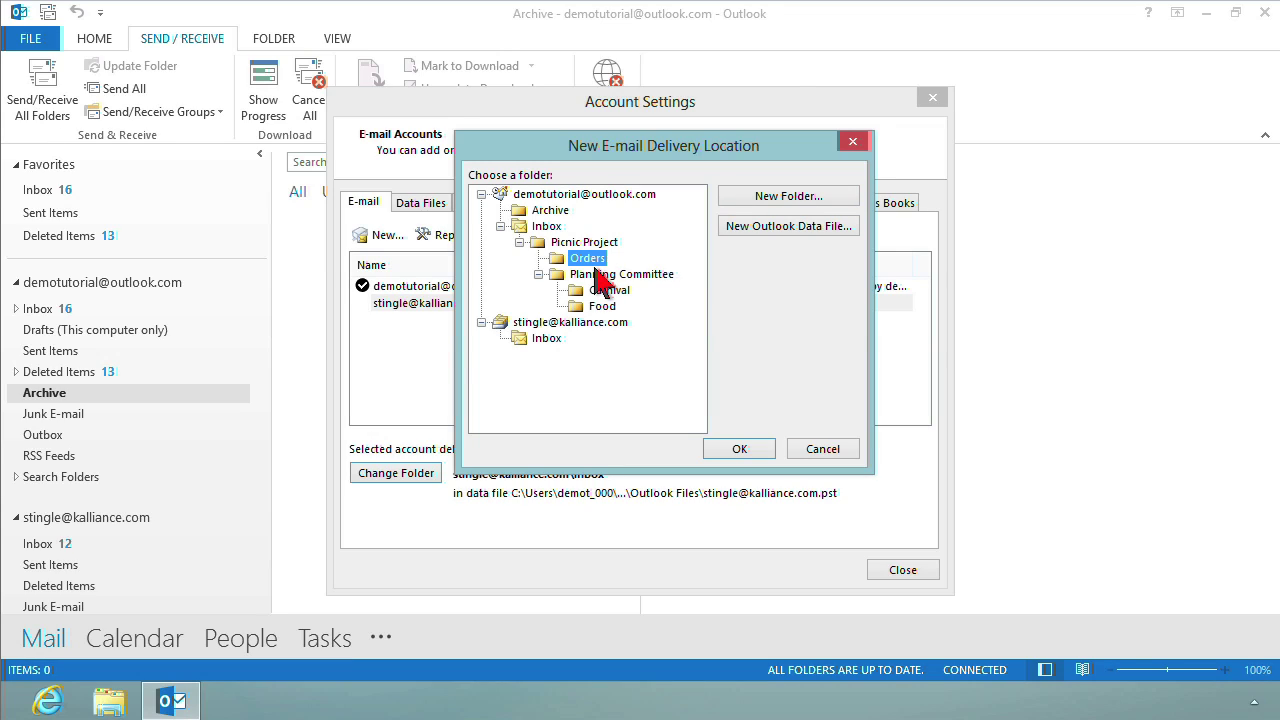
click(552, 338)
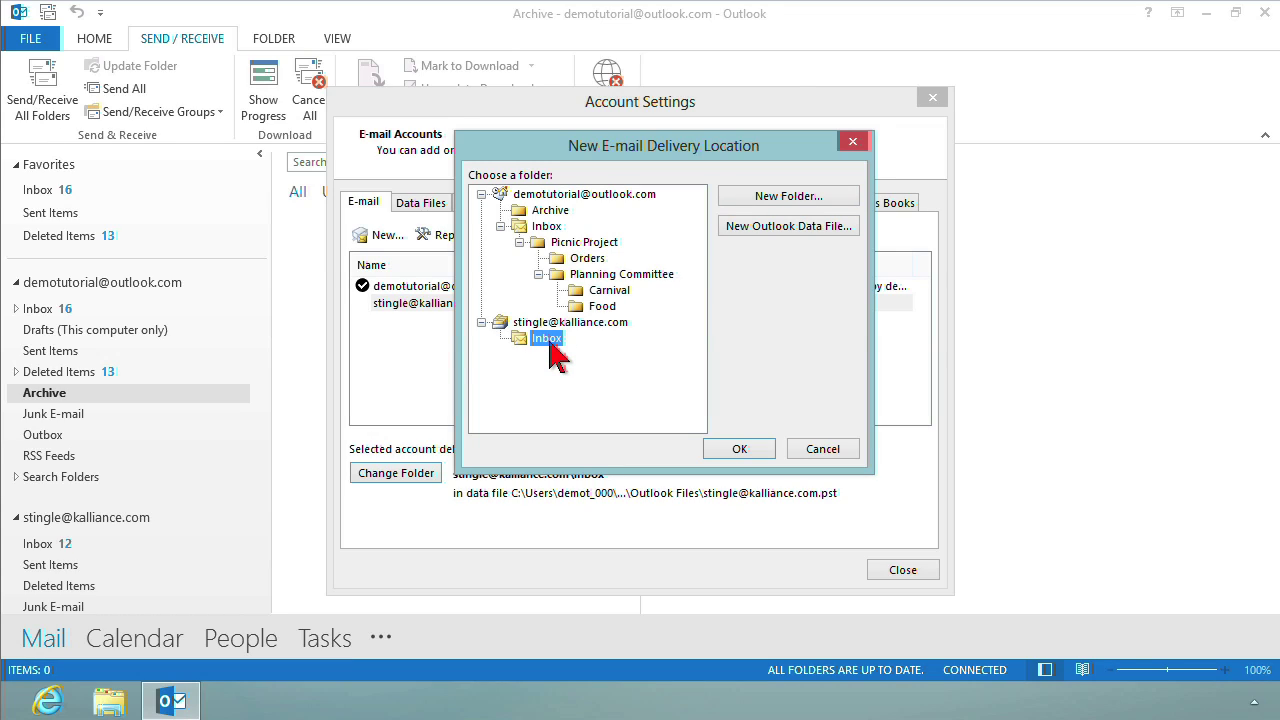
click(787, 197)
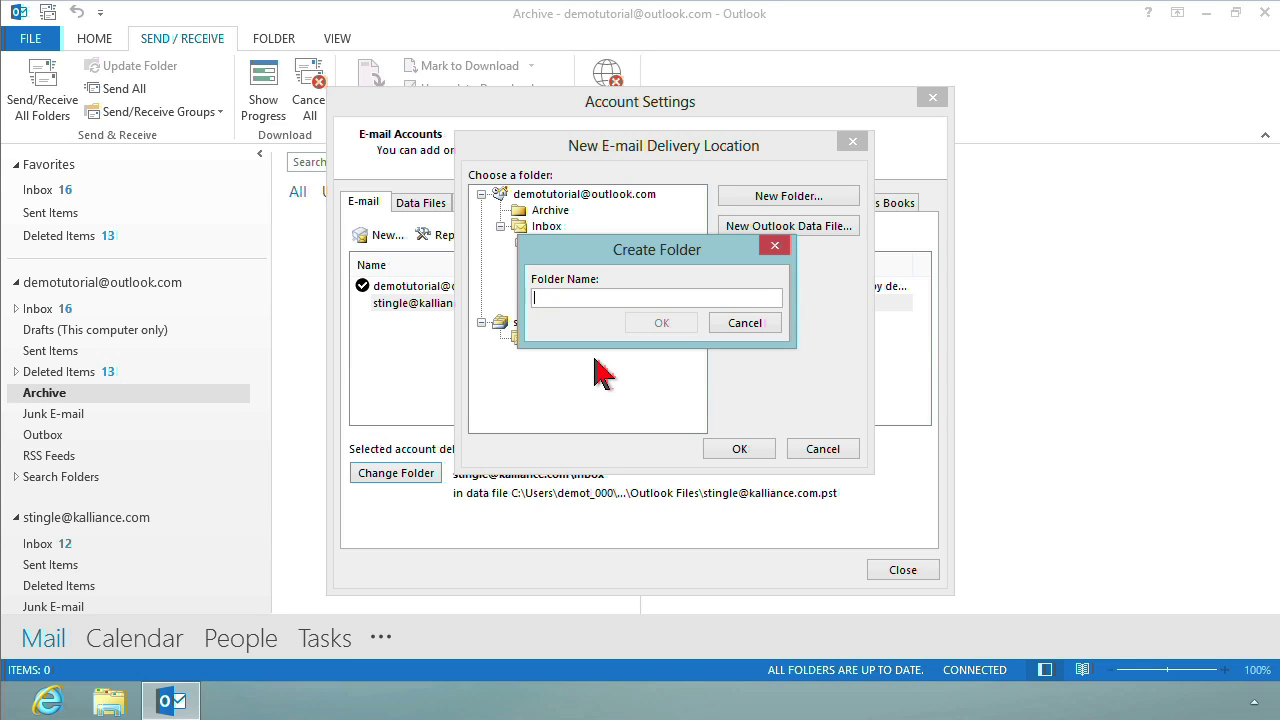
click(744, 322)
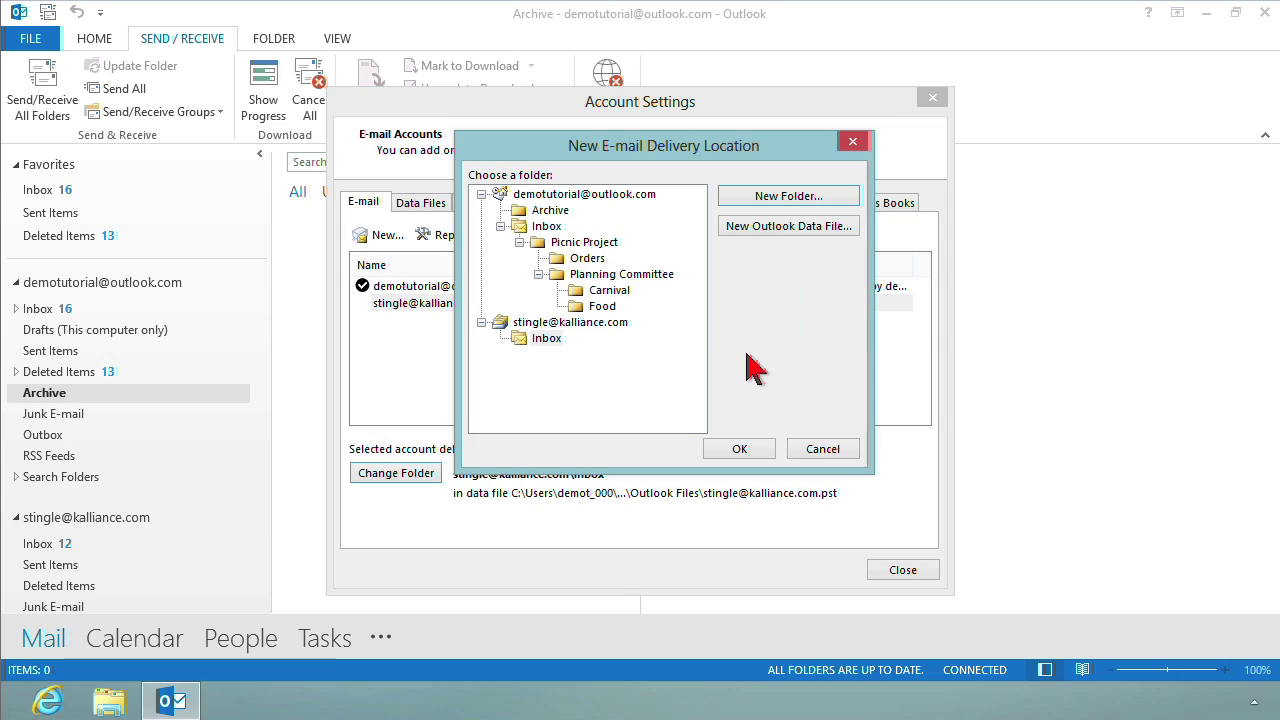
click(835, 452)
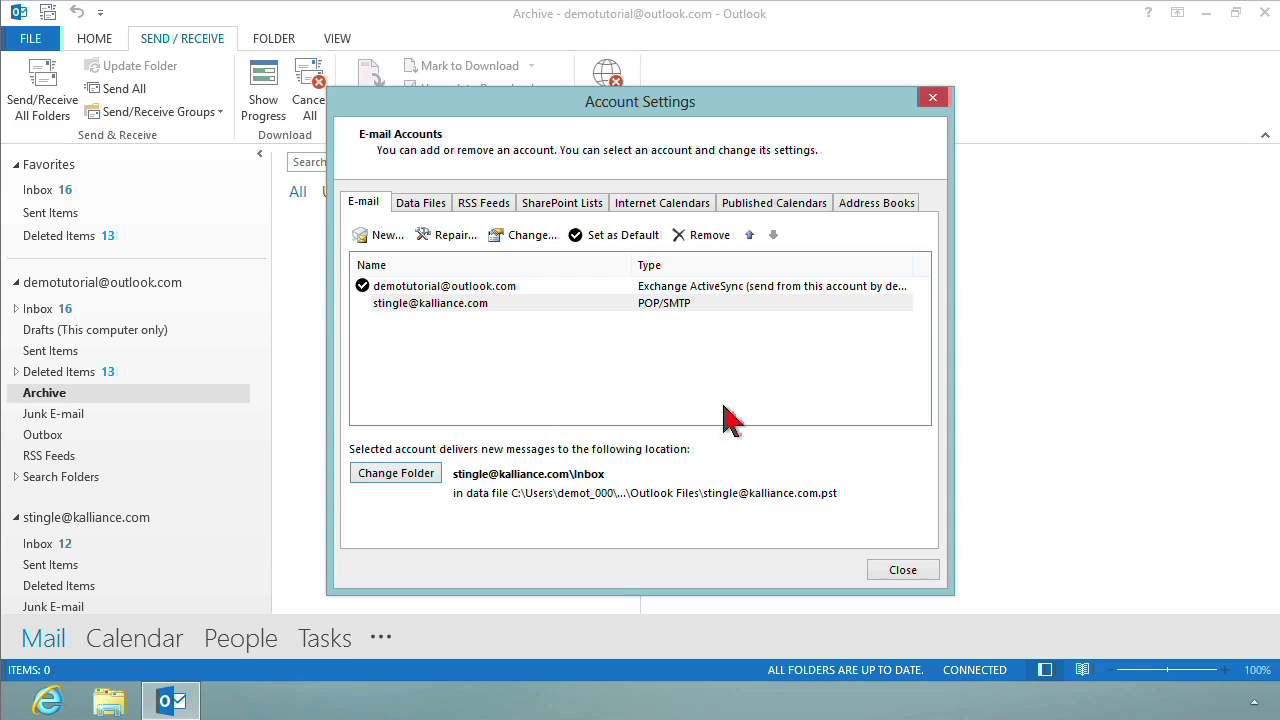
click(408, 303)
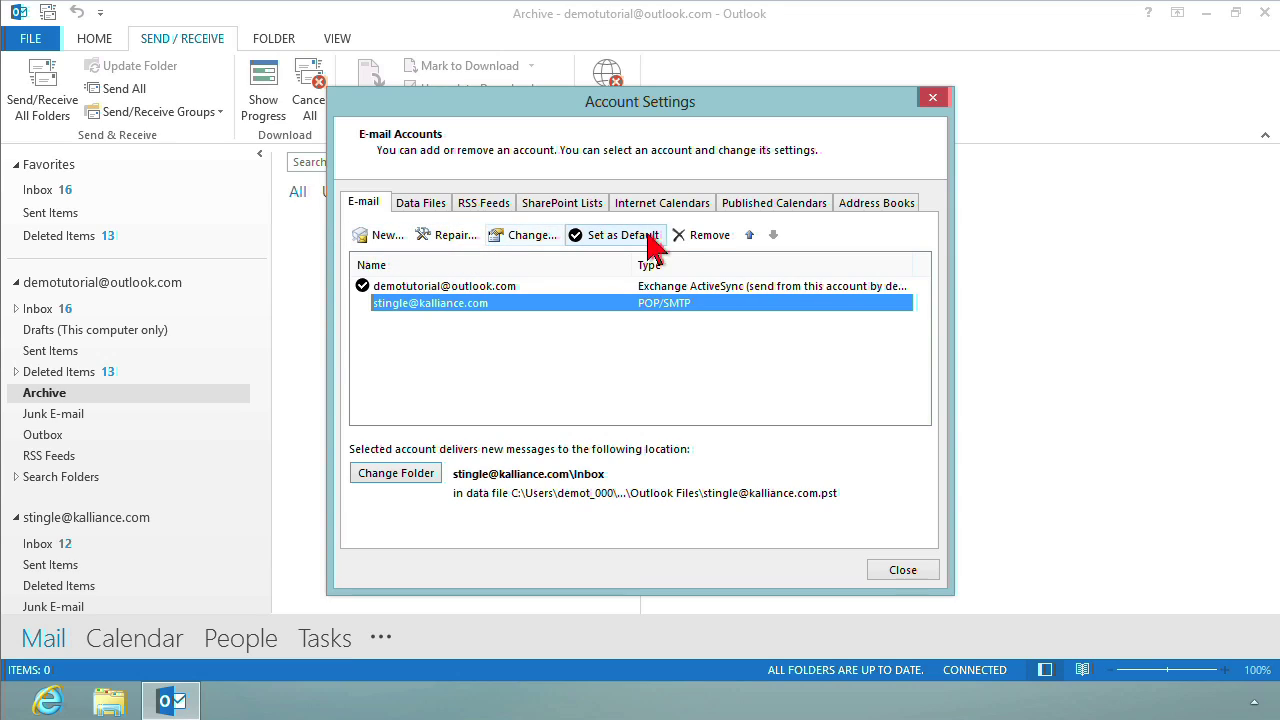
click(533, 240)
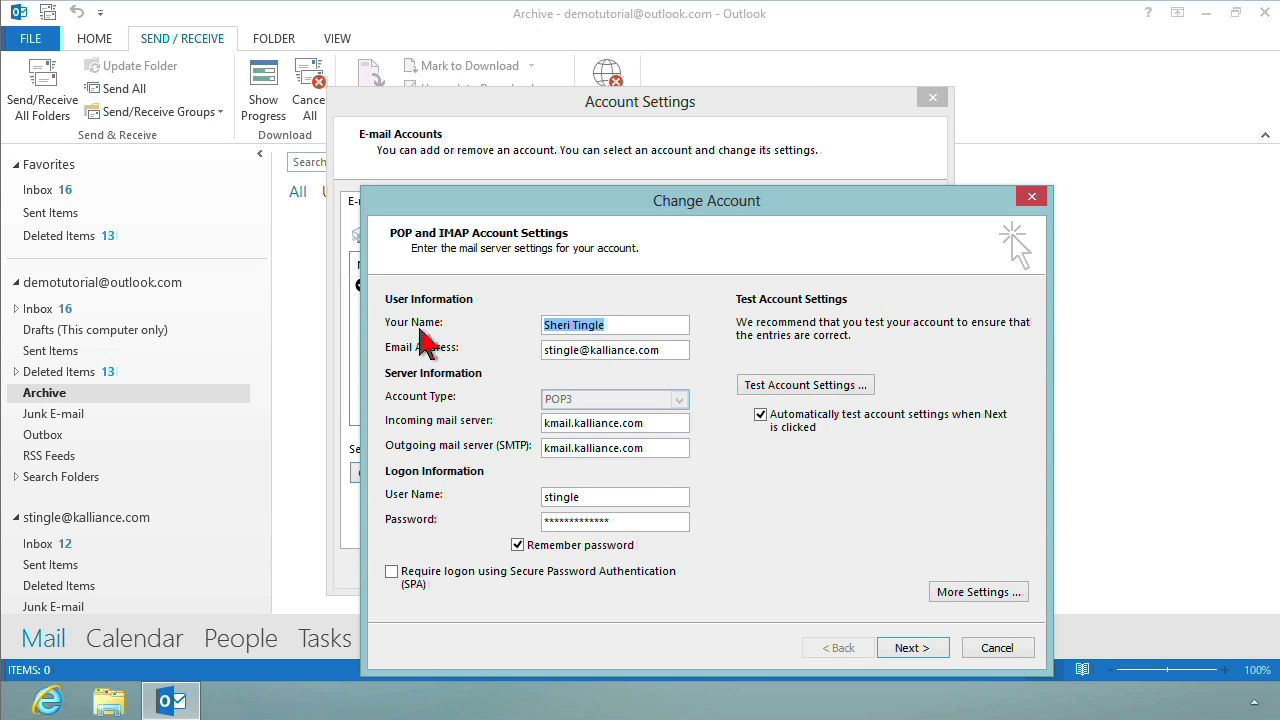
click(658, 338)
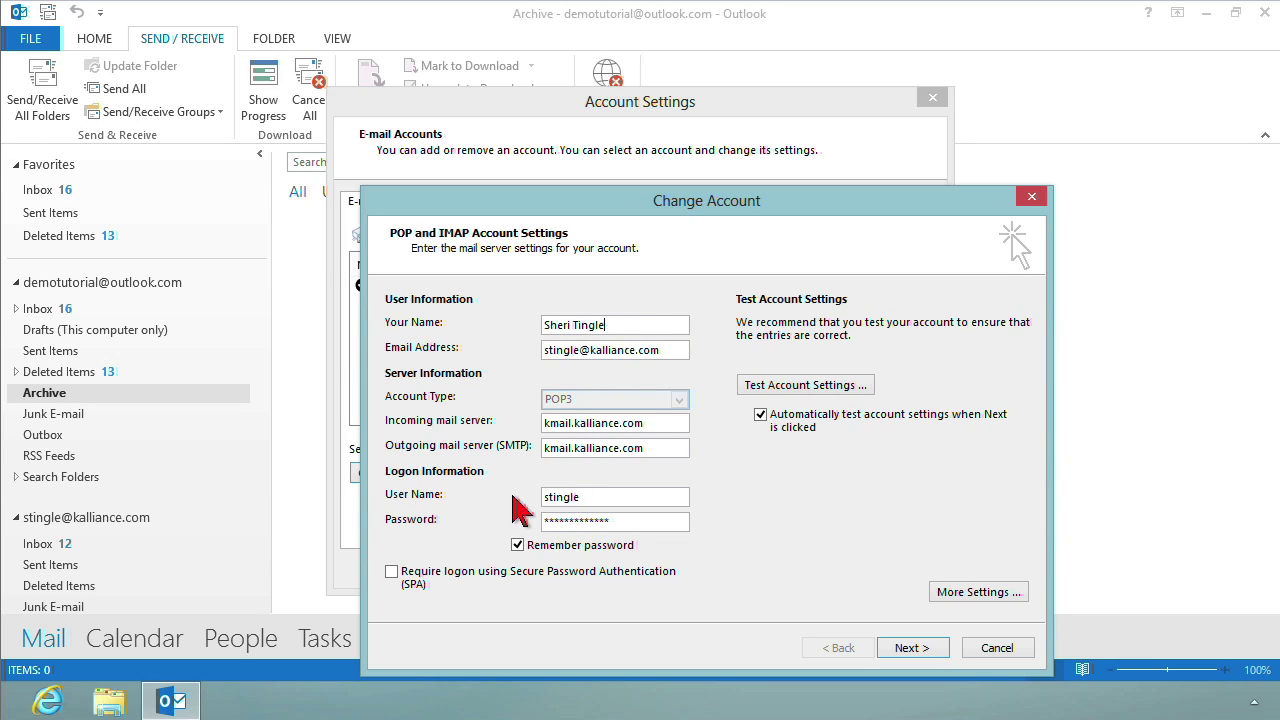
drag(613, 521, 528, 524)
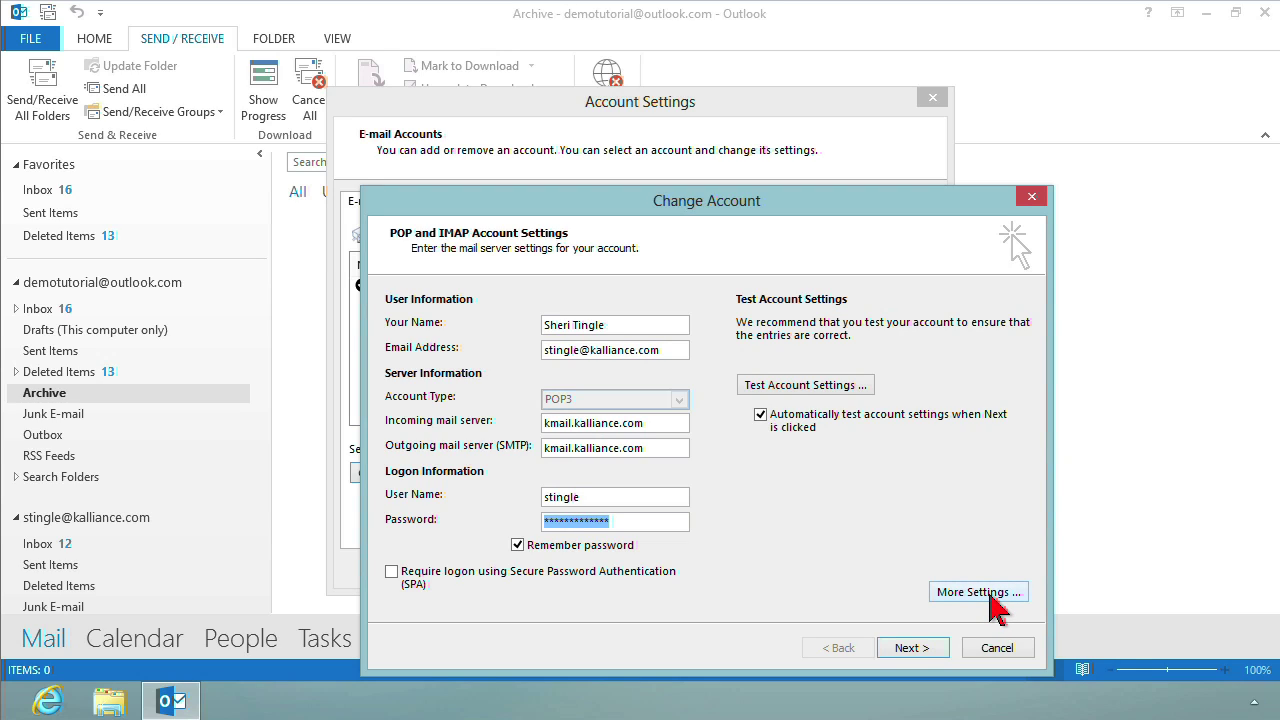
click(978, 592)
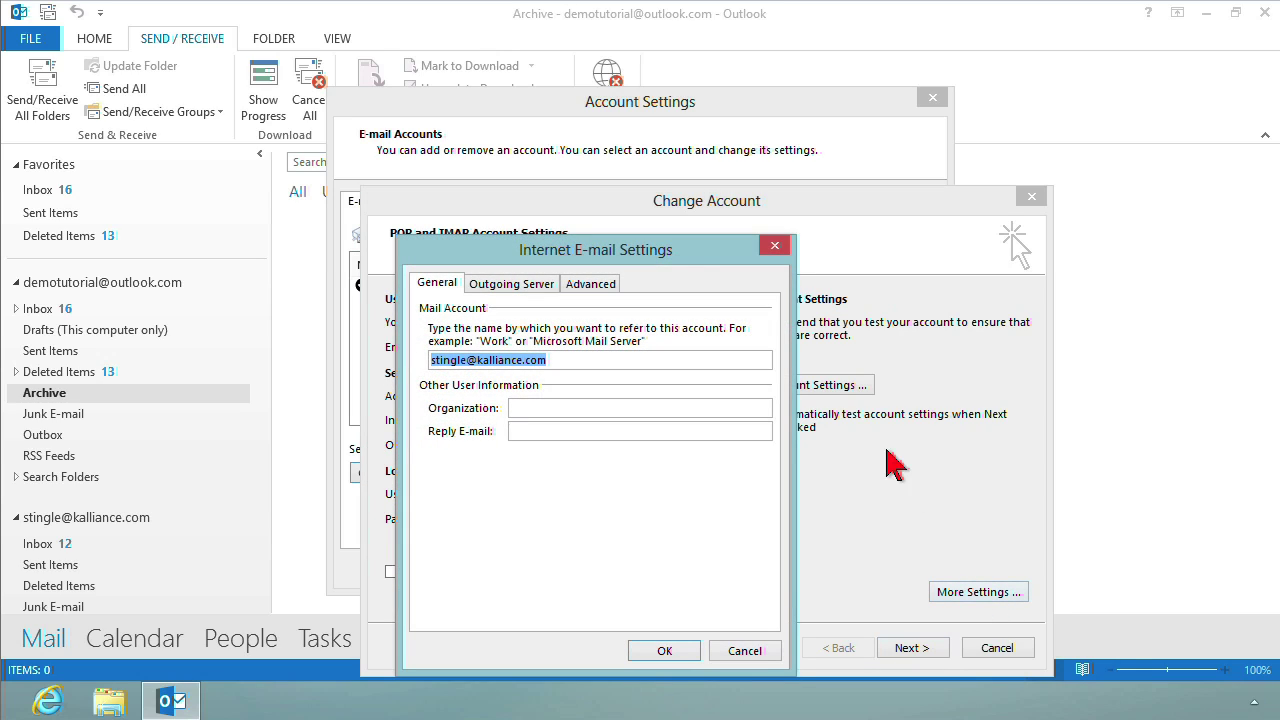
click(529, 290)
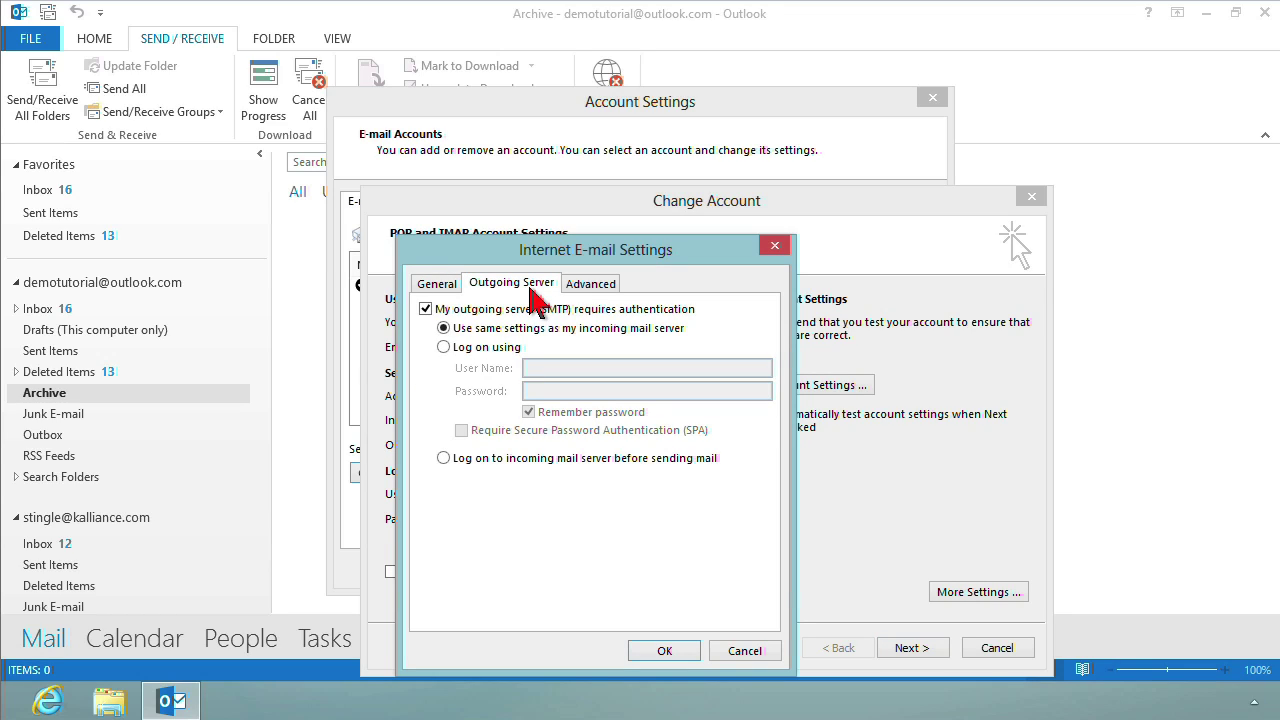
click(612, 289)
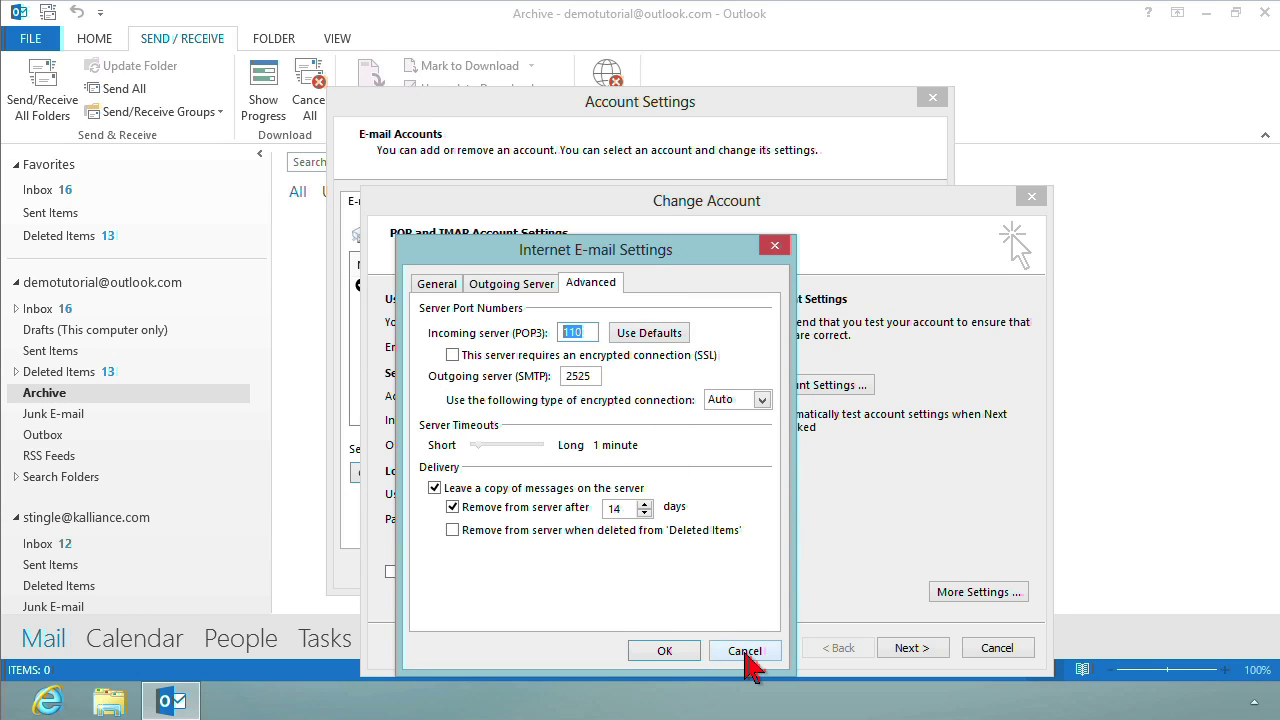
click(744, 651)
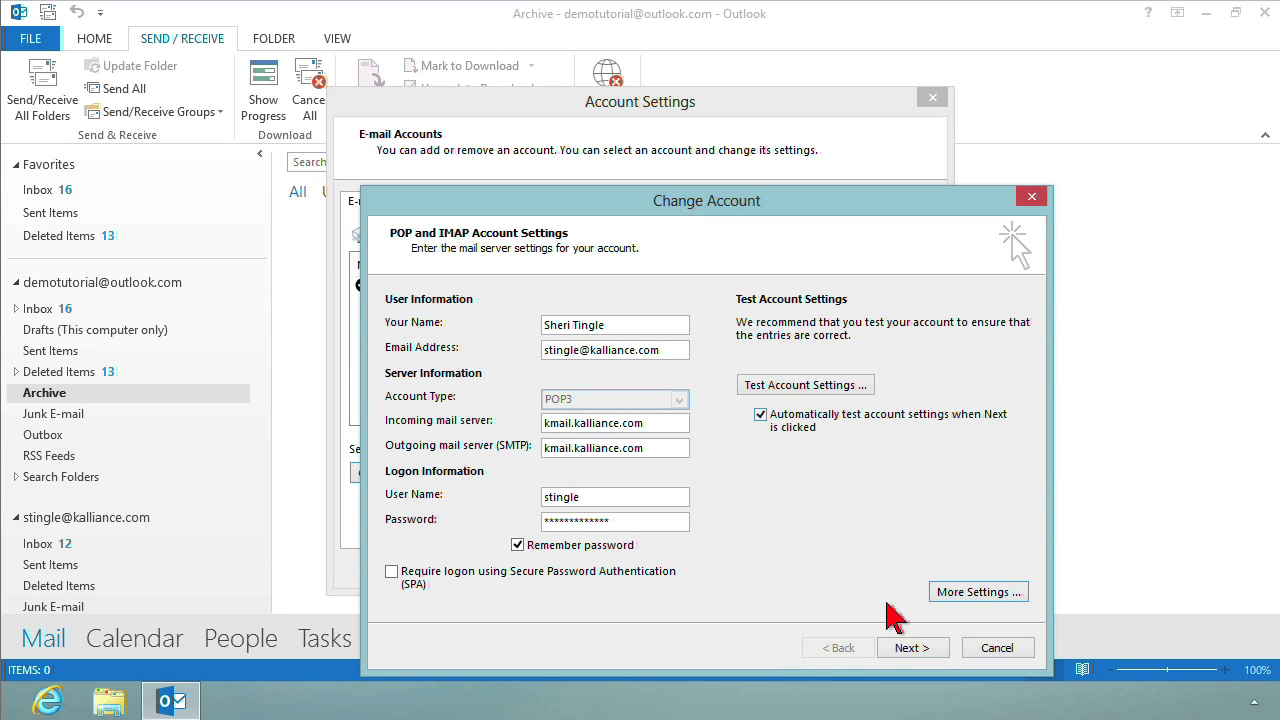
Test the POP3 account settings, confirm no errors, and finish the Change Account wizard.
click(900, 649)
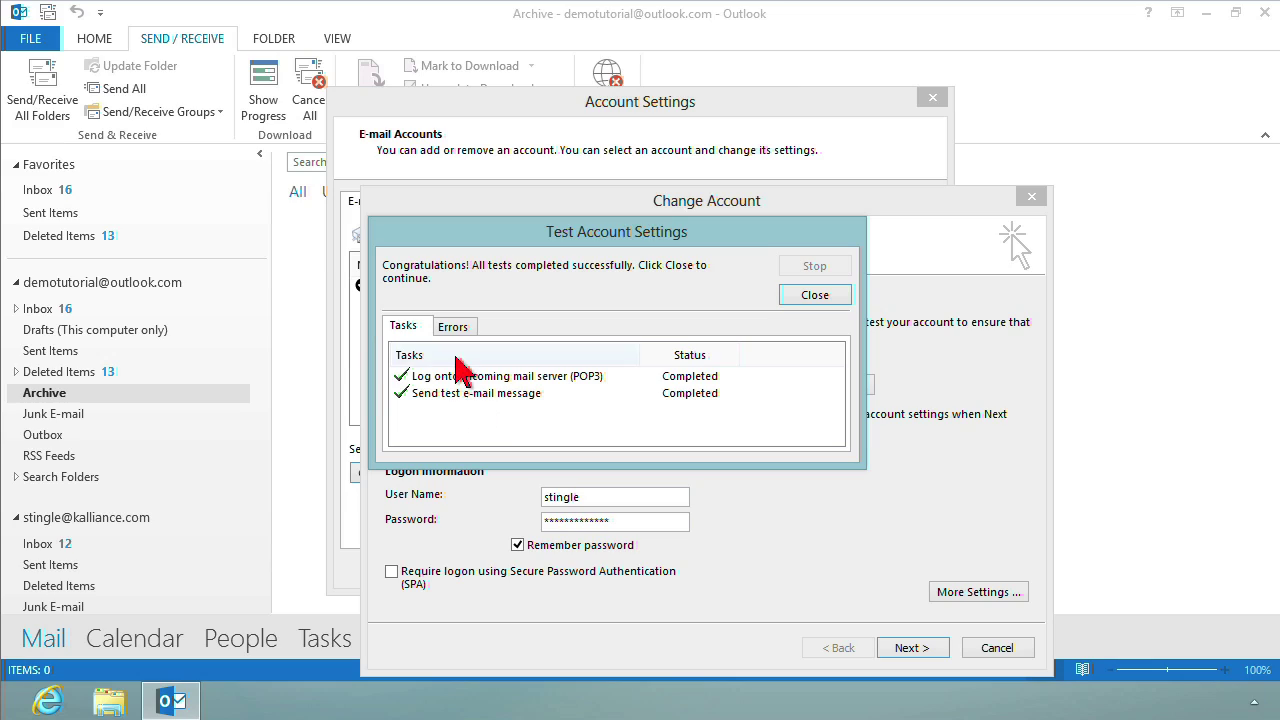
click(460, 330)
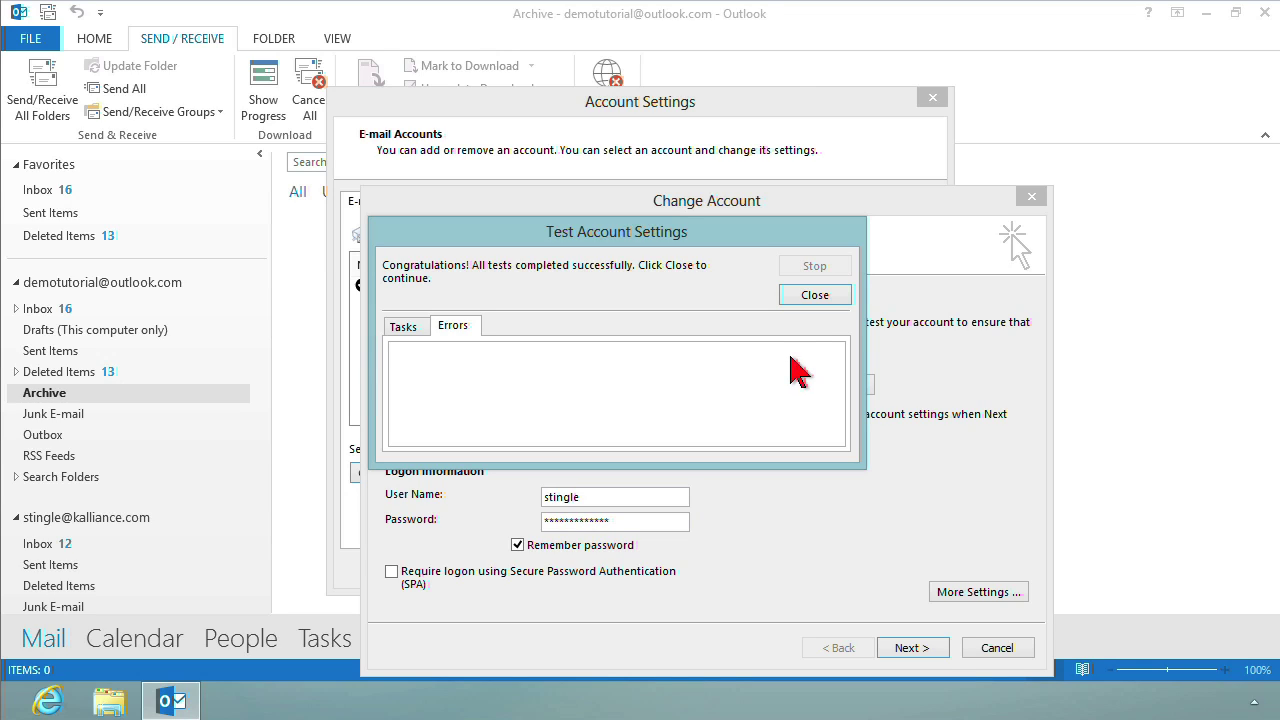
click(822, 298)
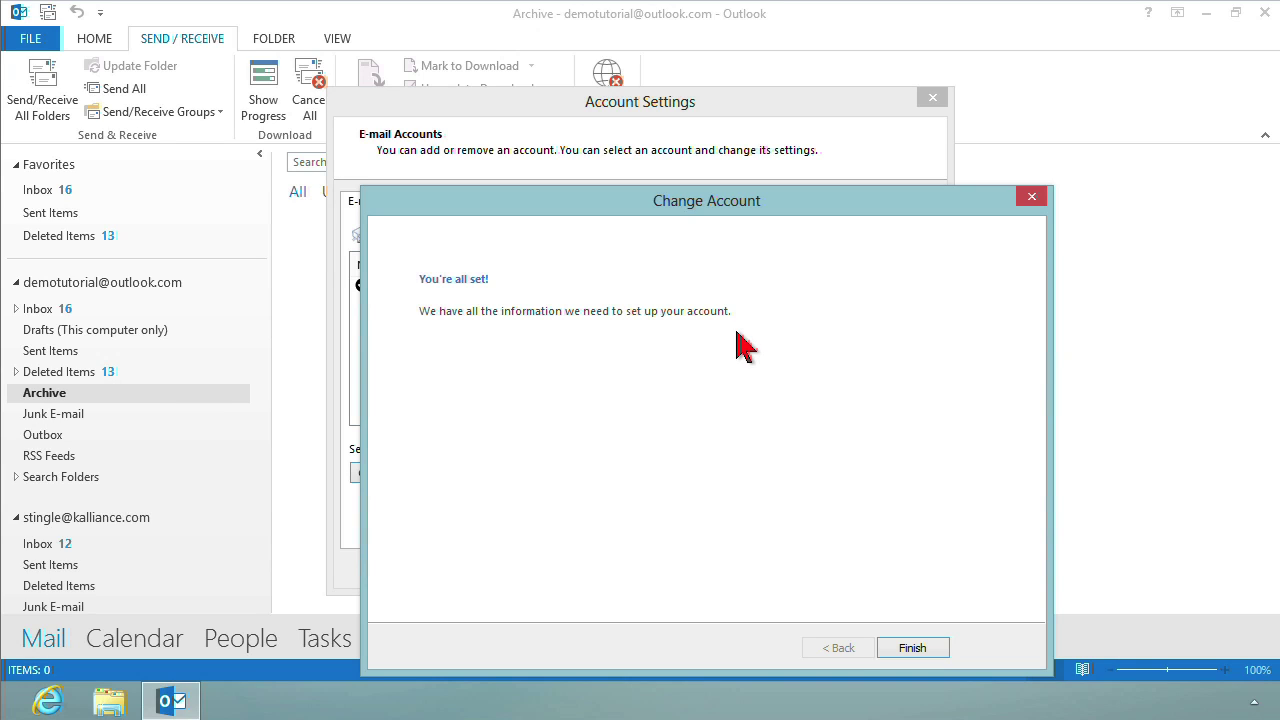
click(912, 648)
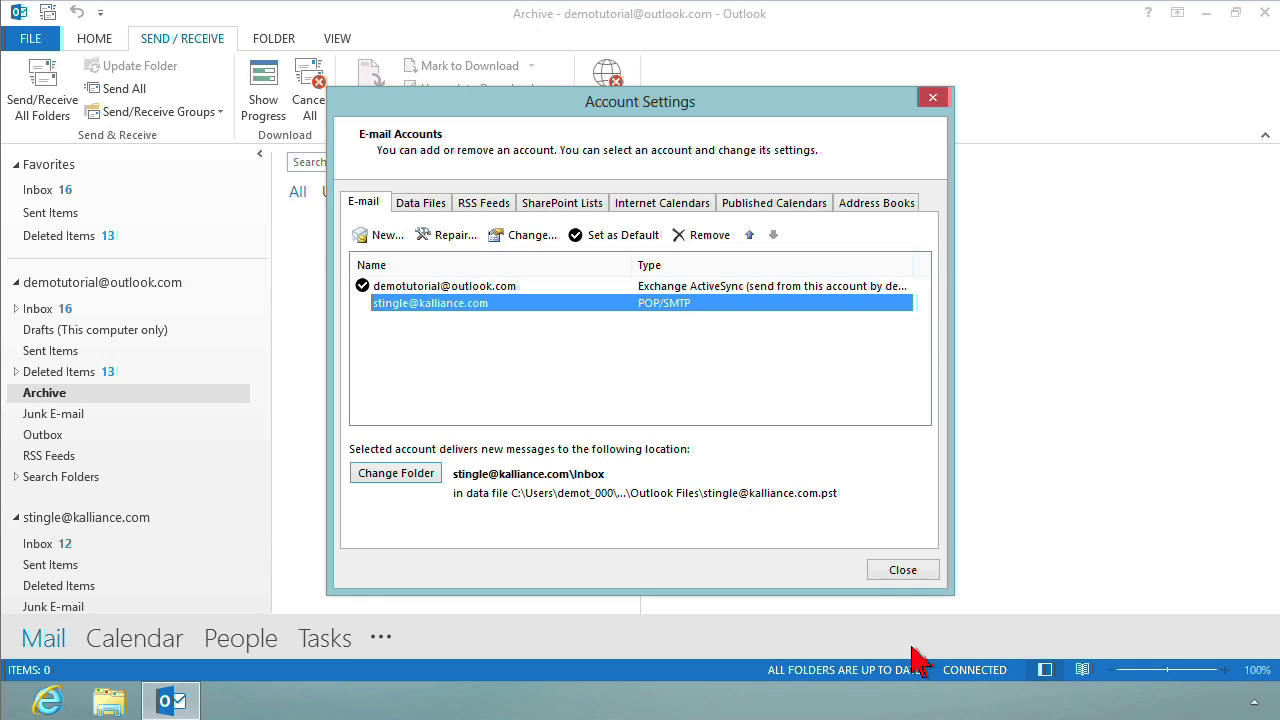
Edit the Exchange ActiveSync account (server blu405-m.hotmail.com) and select its saved password.
click(484, 290)
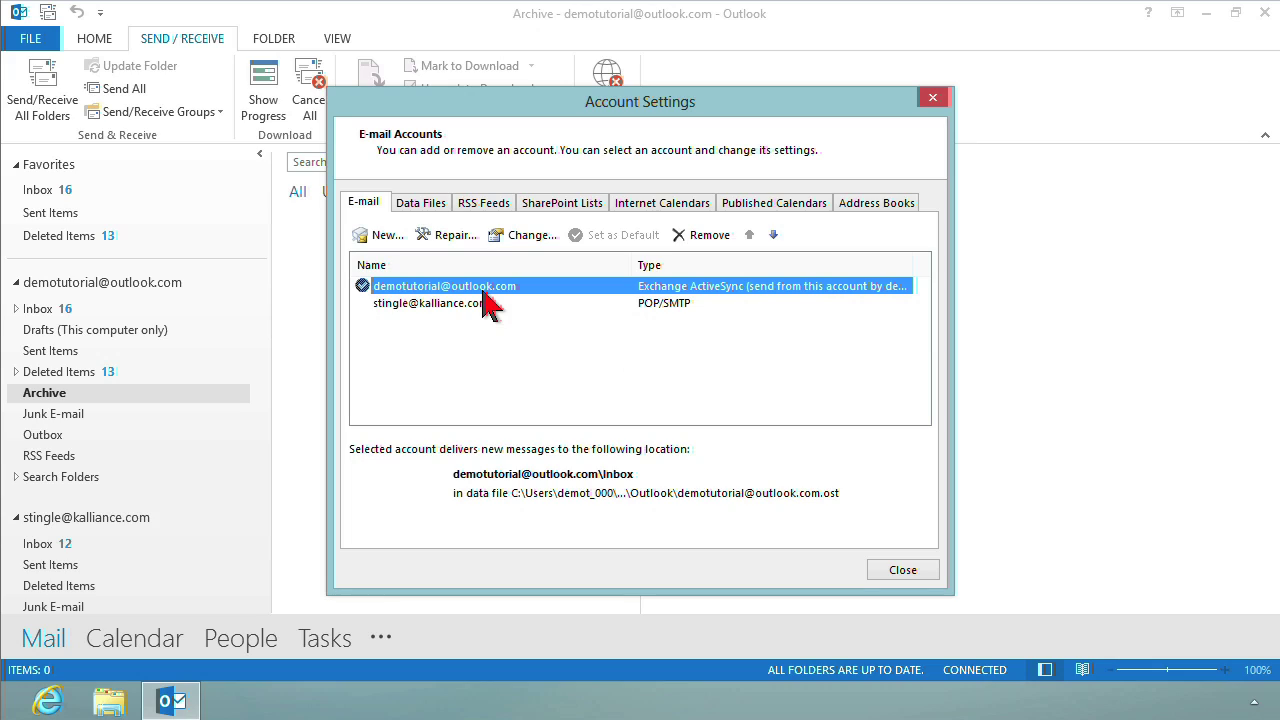
click(531, 244)
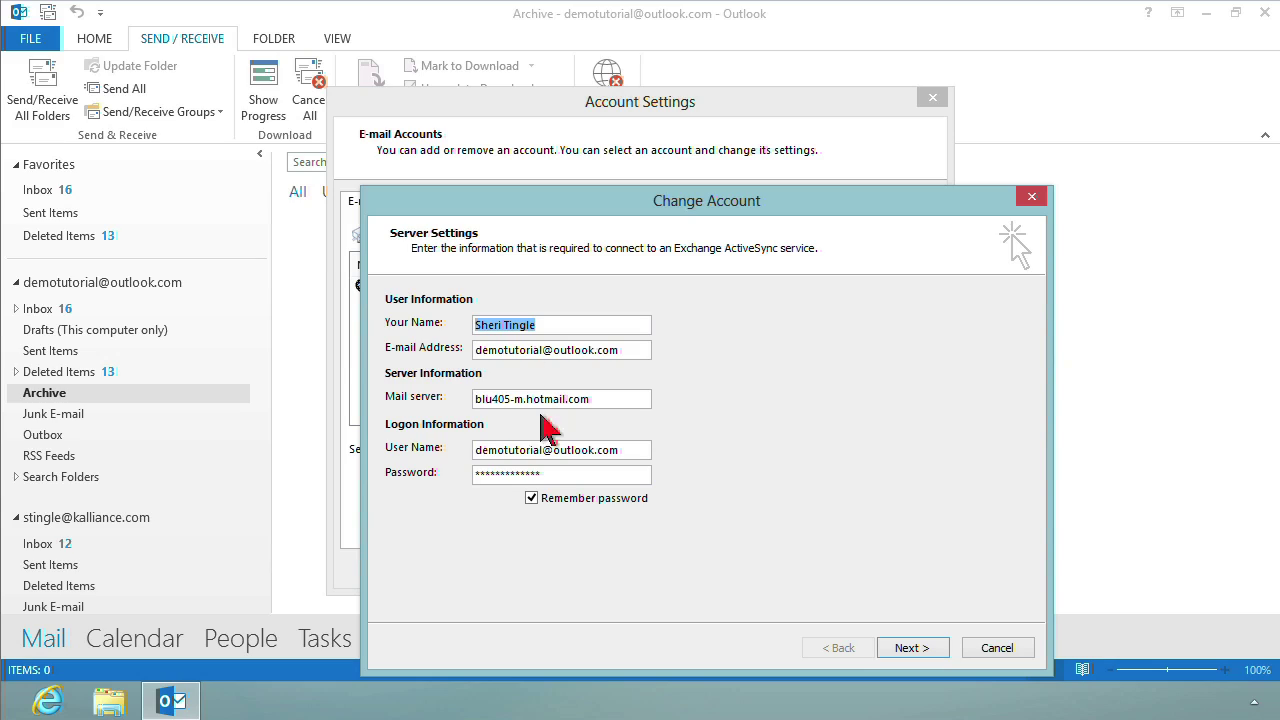
click(568, 477)
drag(568, 489, 445, 490)
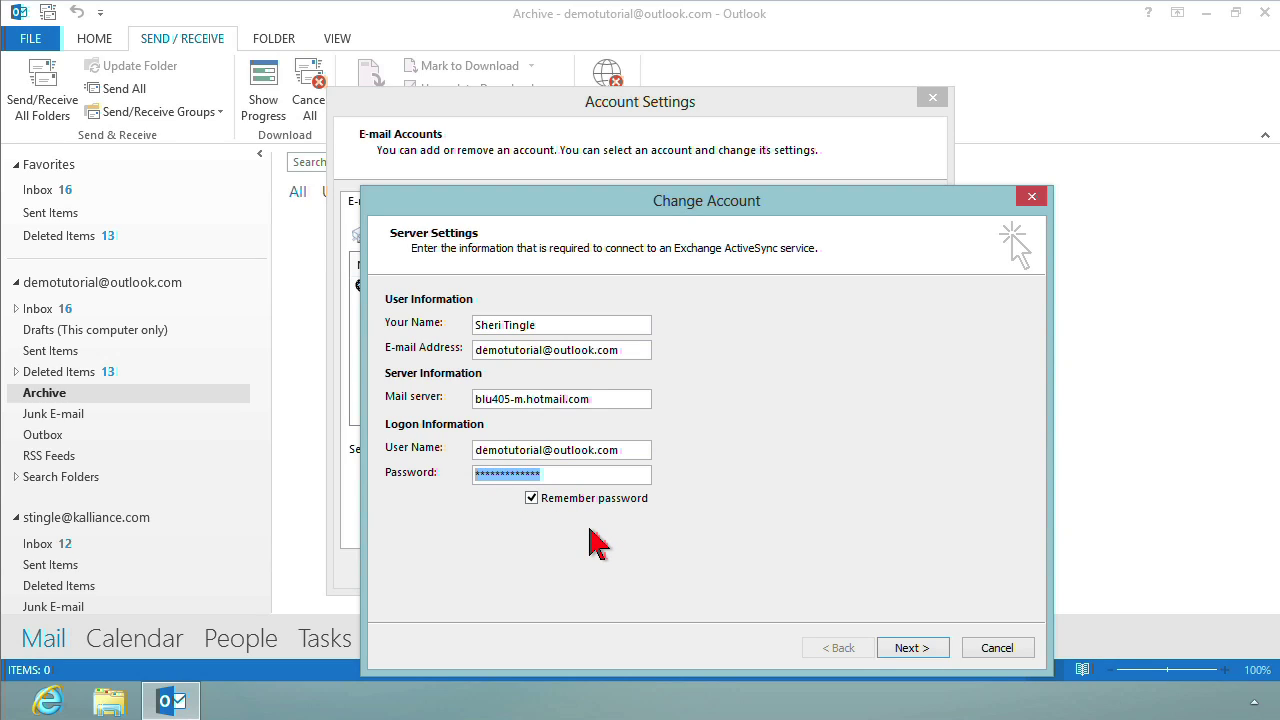
Test the Exchange ActiveSync account settings, confirm no errors, and finish the wizard.
click(910, 648)
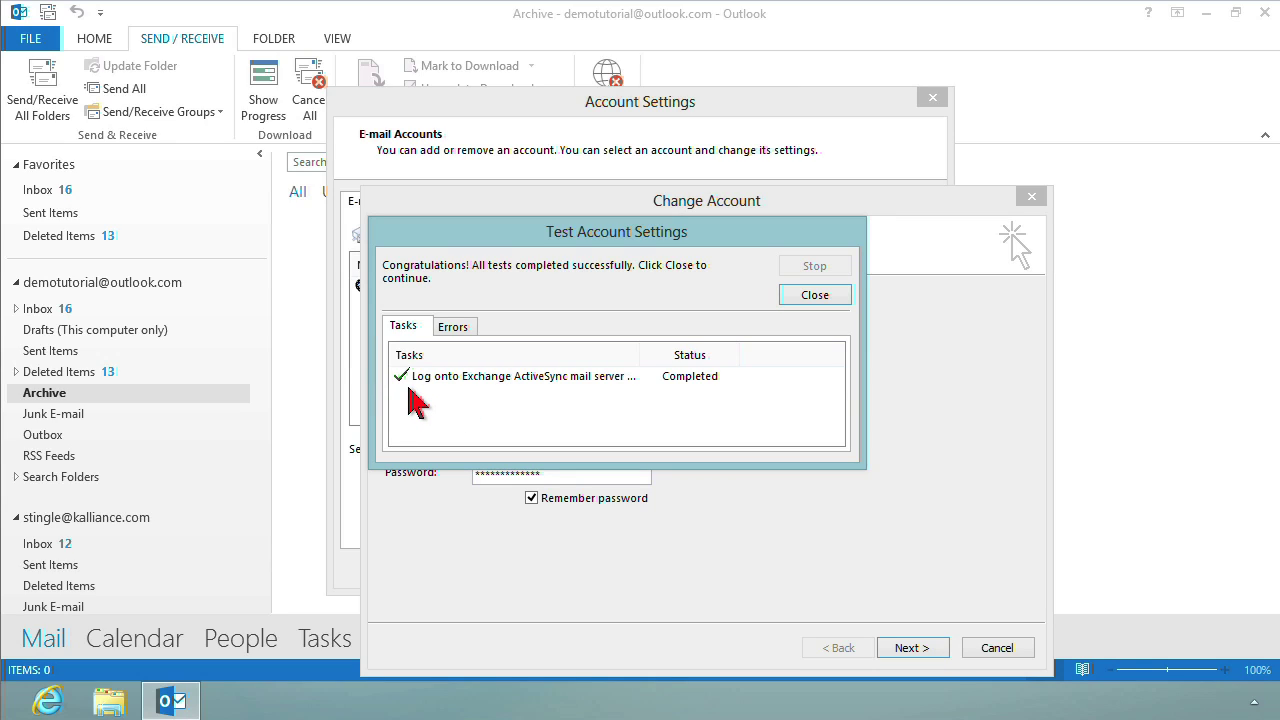
click(458, 330)
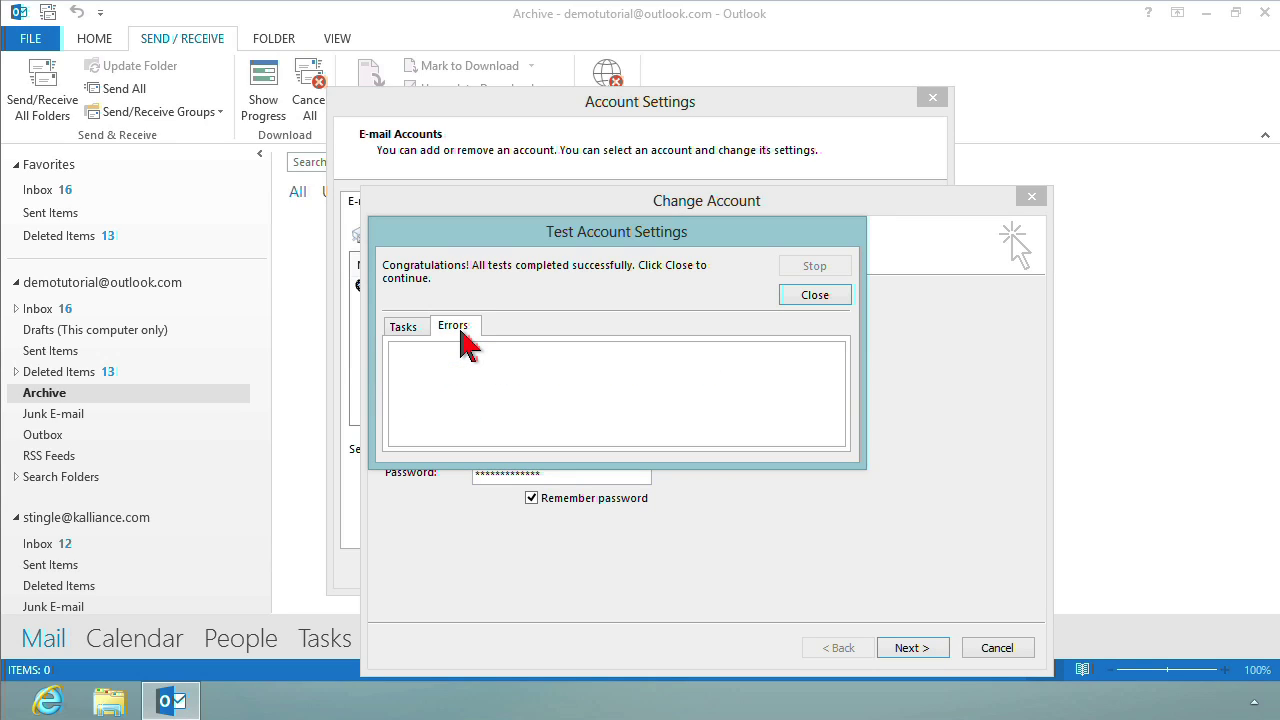
click(832, 298)
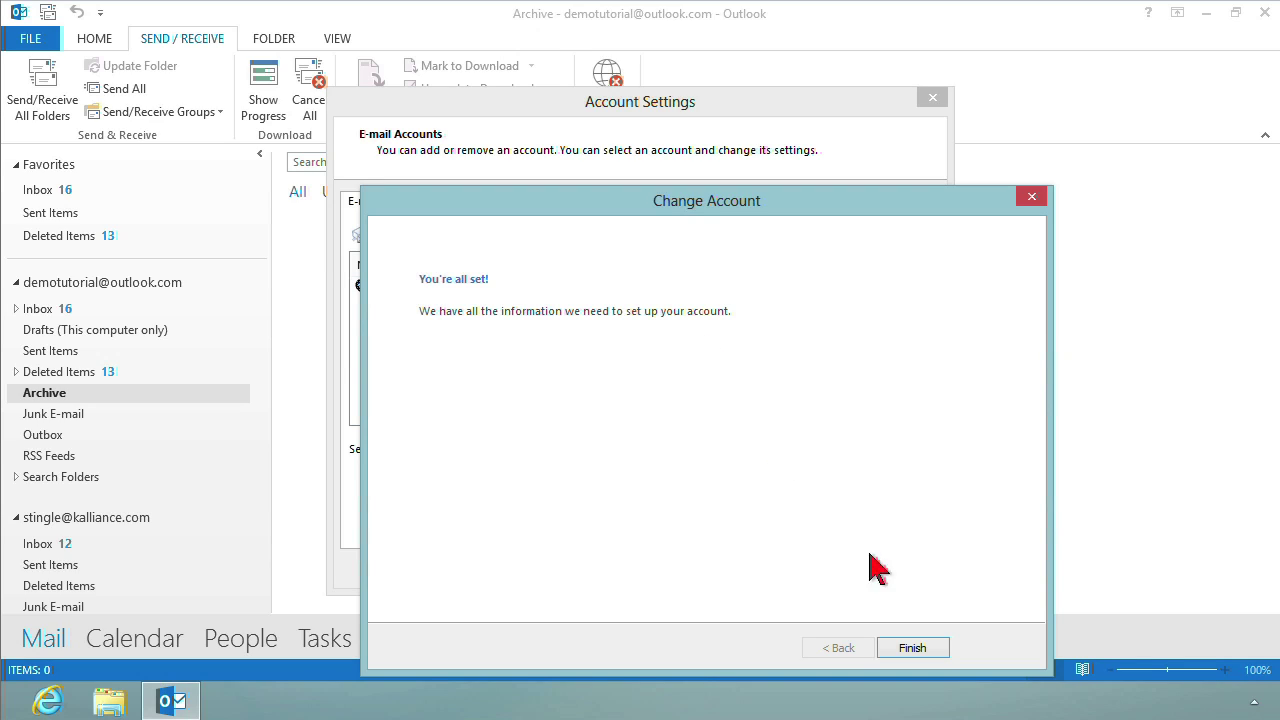
click(929, 648)
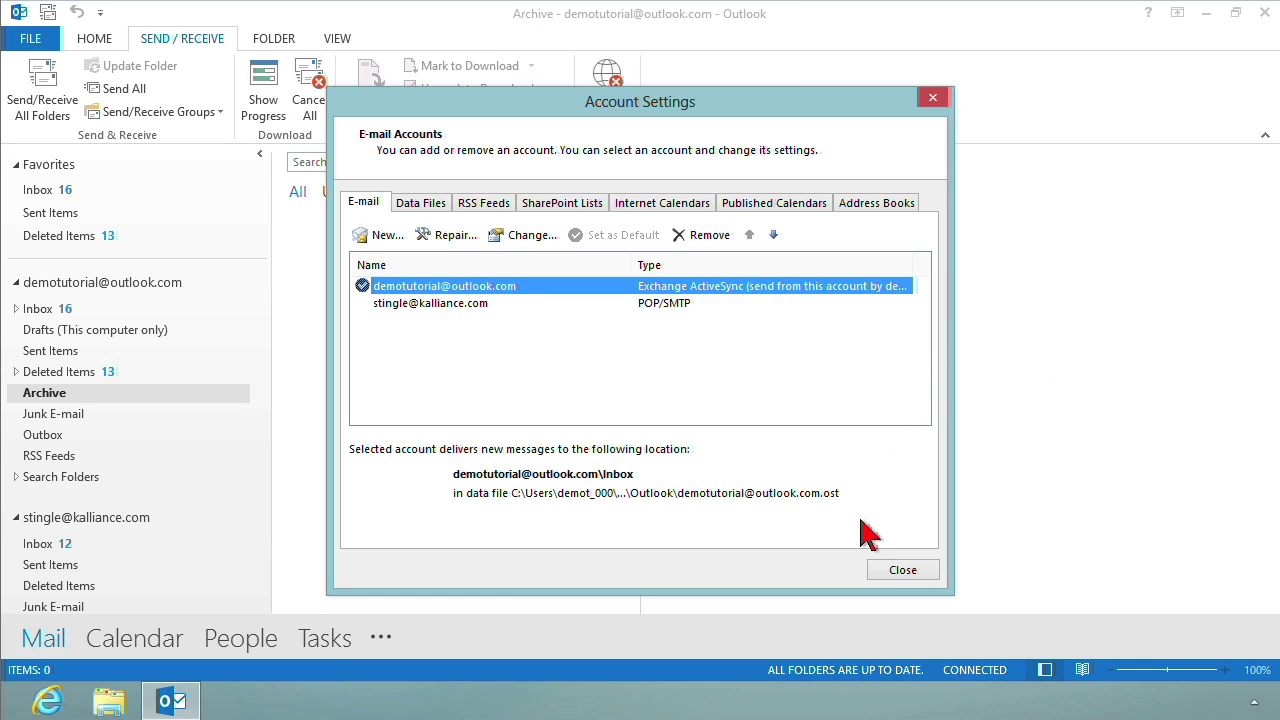
Close Account Settings, quit Outlook, and relaunch it from the taskbar.
click(905, 572)
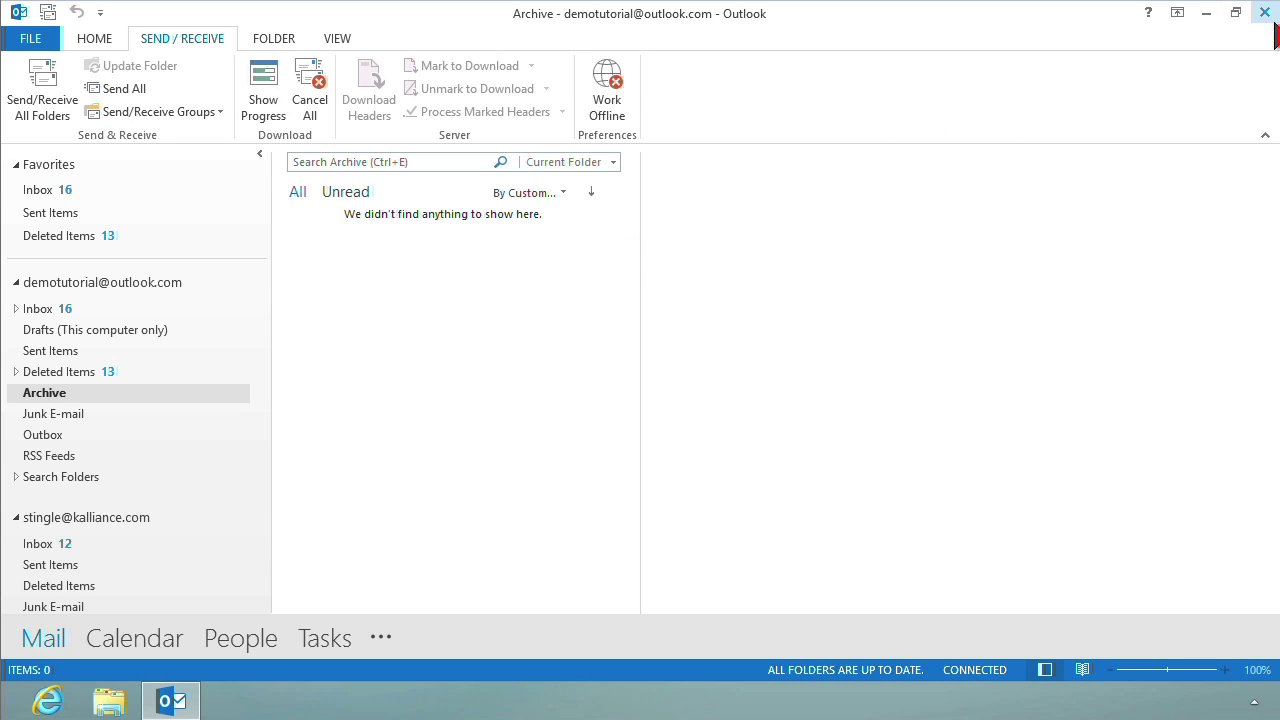
click(1264, 12)
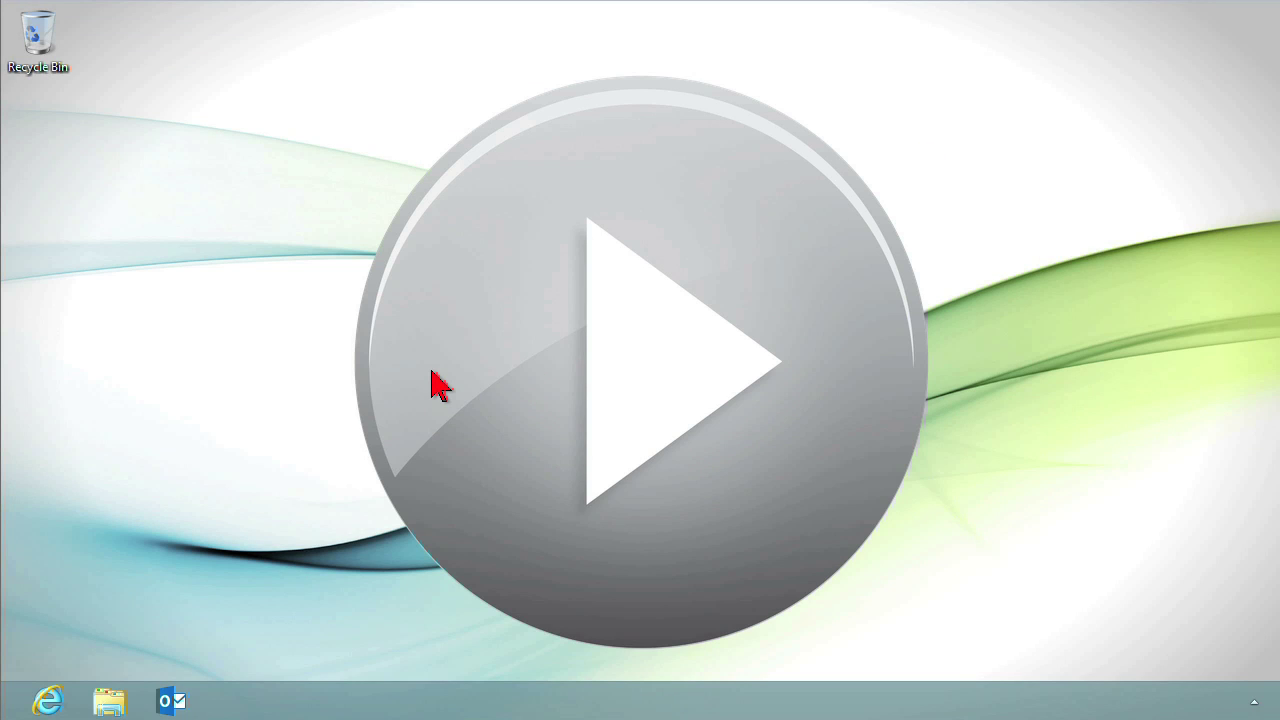
click(172, 700)
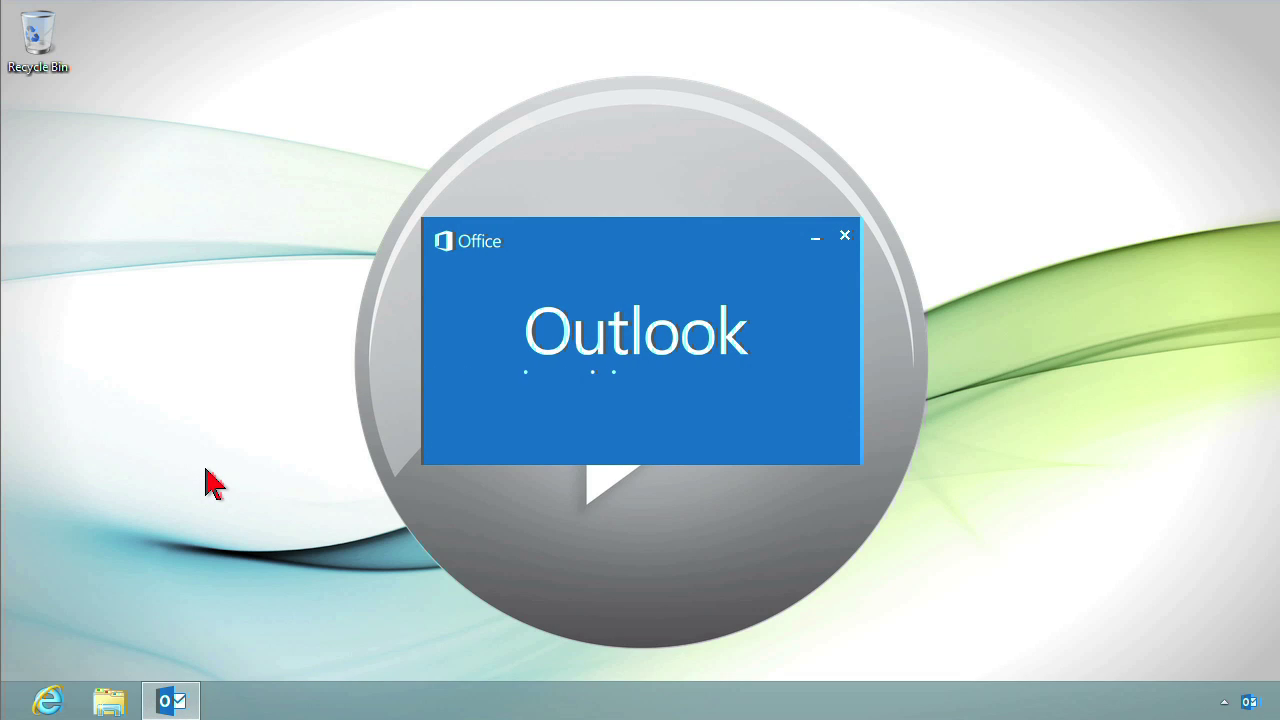